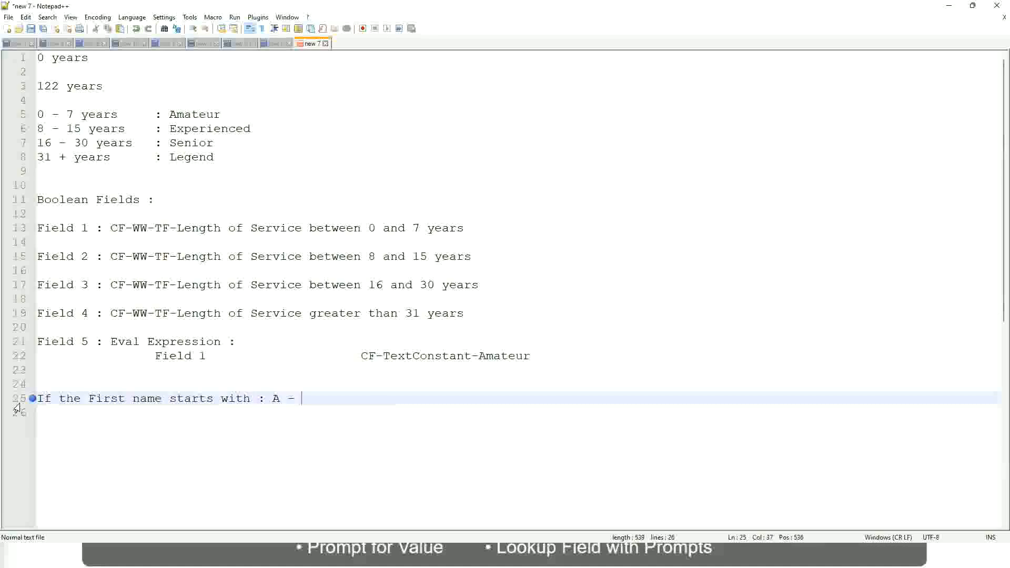
Step: Complete the first-name rule on line 25 with the range A - G and the label A Listers
text(G)
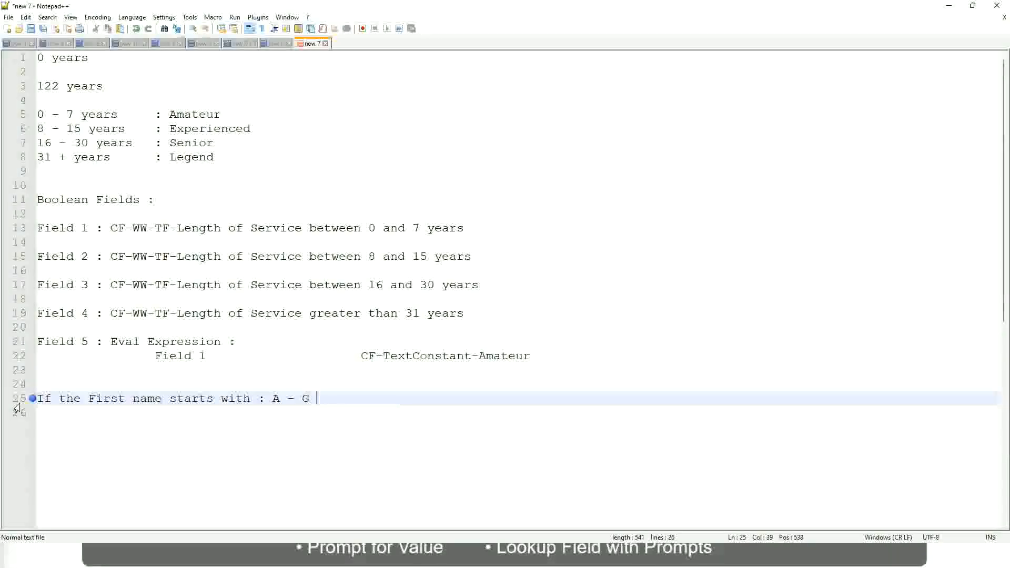
text(:)
key(Tab)
text(A ||)
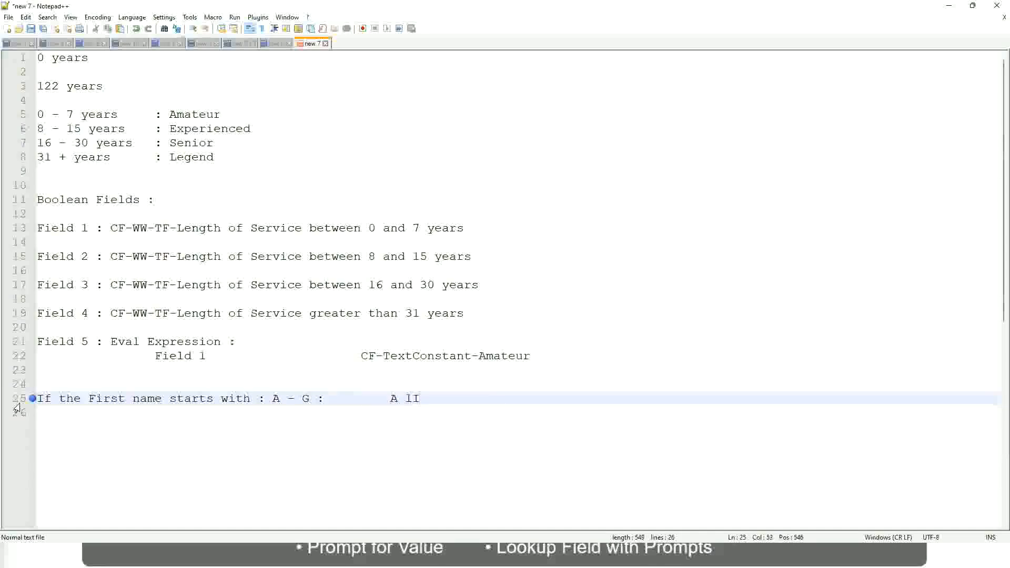
key(BackSpace)
key(BackSpace)
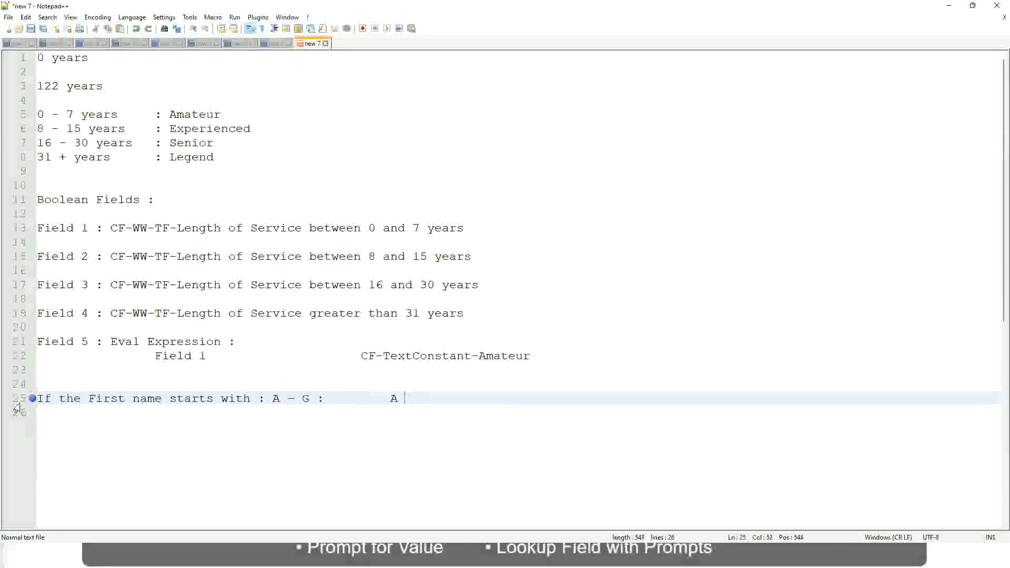
text(Listers)
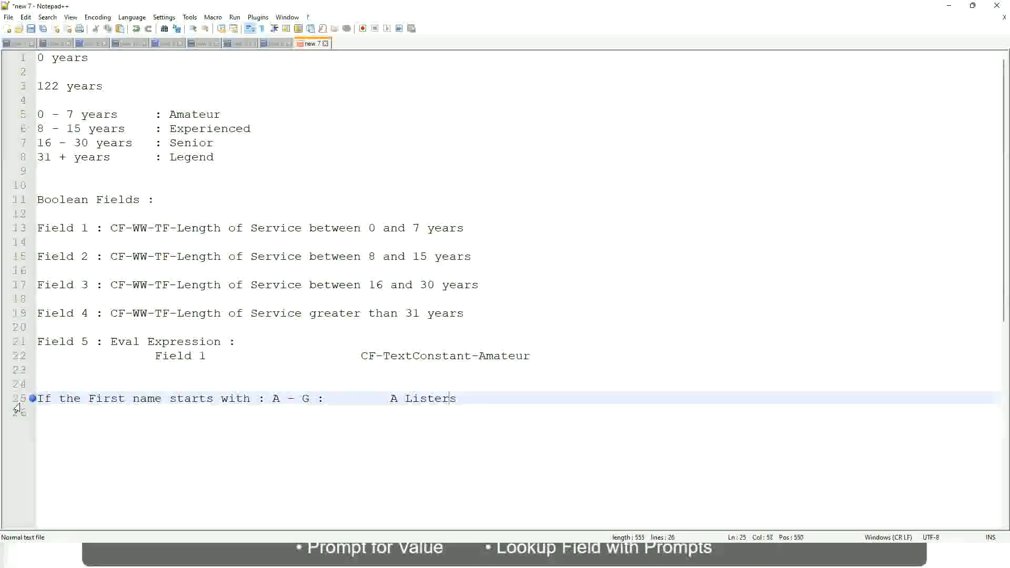
Step: Enclose the A Listers label on line 25 in double quotation marks
key(ctrl+Left)
key(ctrl+Left)
text(")
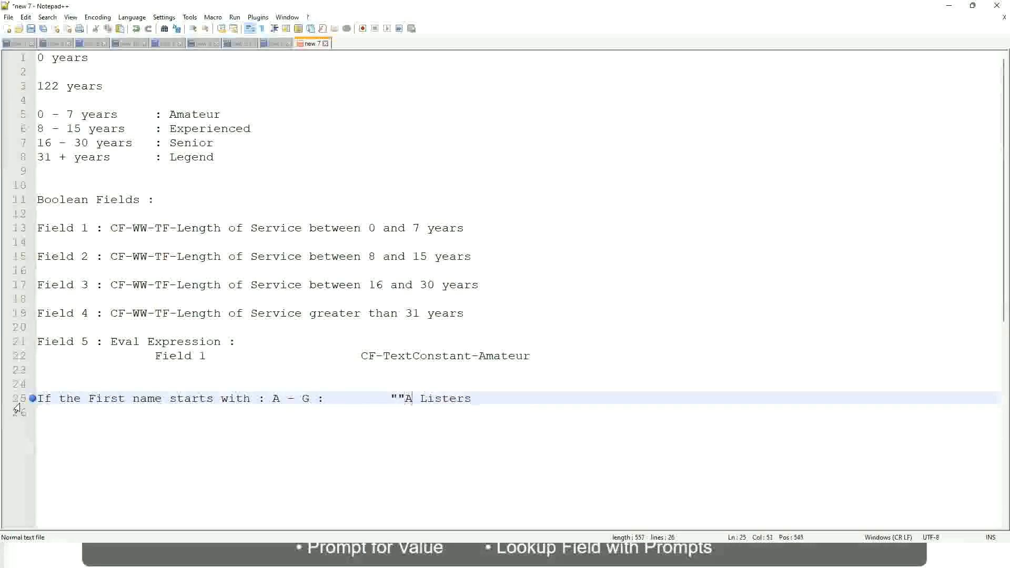
key(Left)
key(Left)
key(Left)
key(Left)
key(BackSpace)
key(Right)
key(ctrl+Right)
key(ctrl+Right)
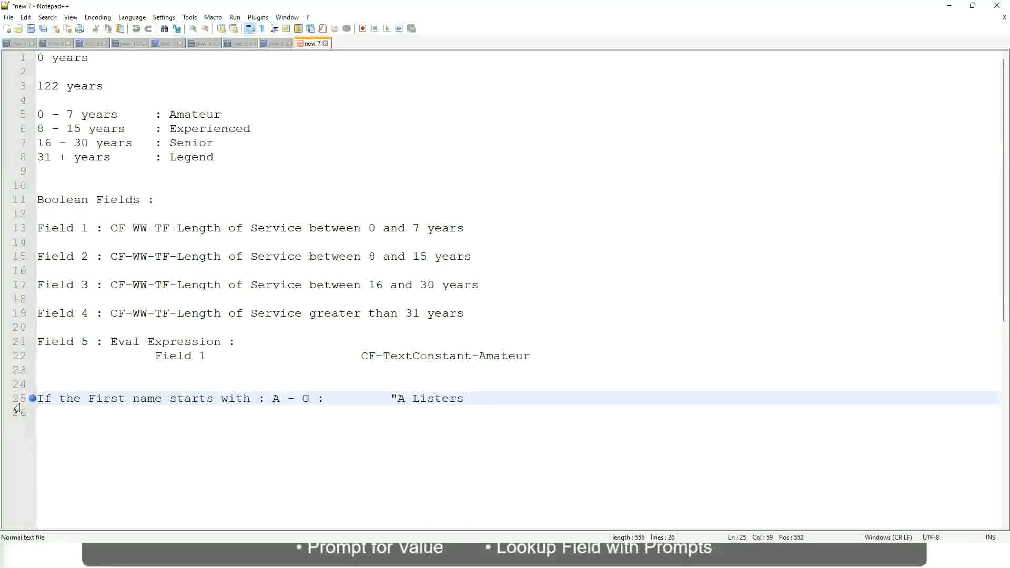
key(Return)
text(")
key(BackSpace)
key(BackSpace)
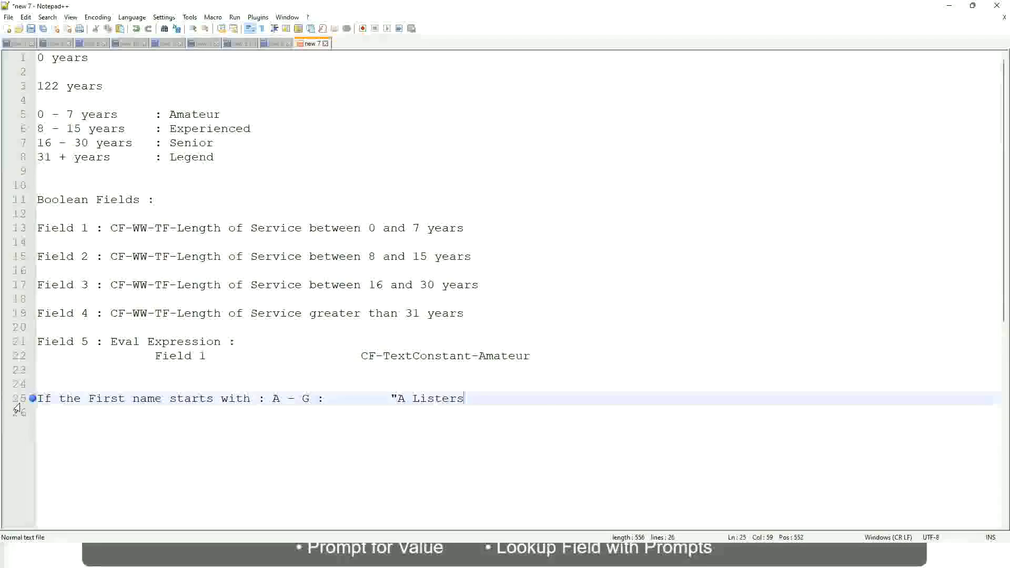
text("")
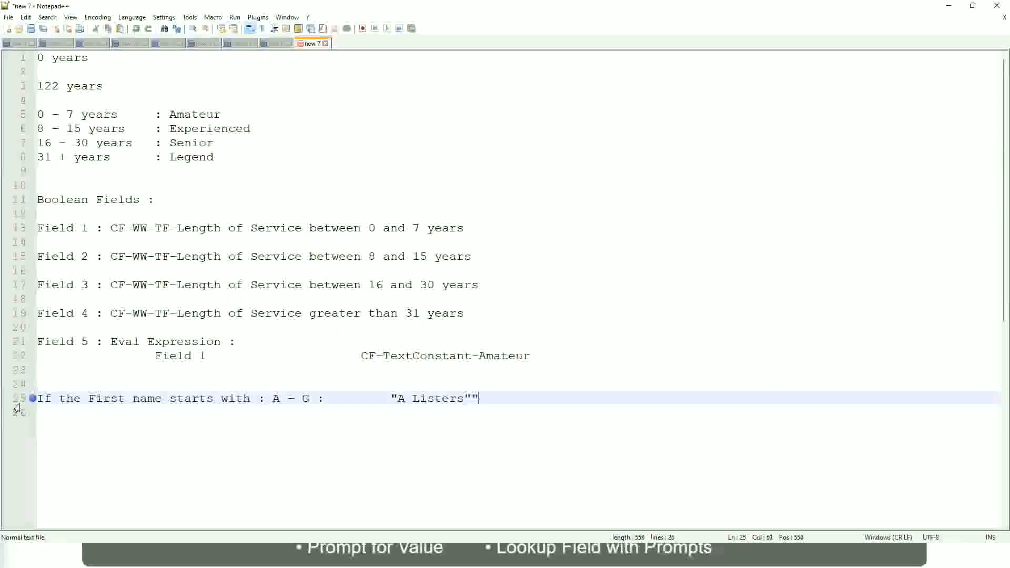
key(BackSpace)
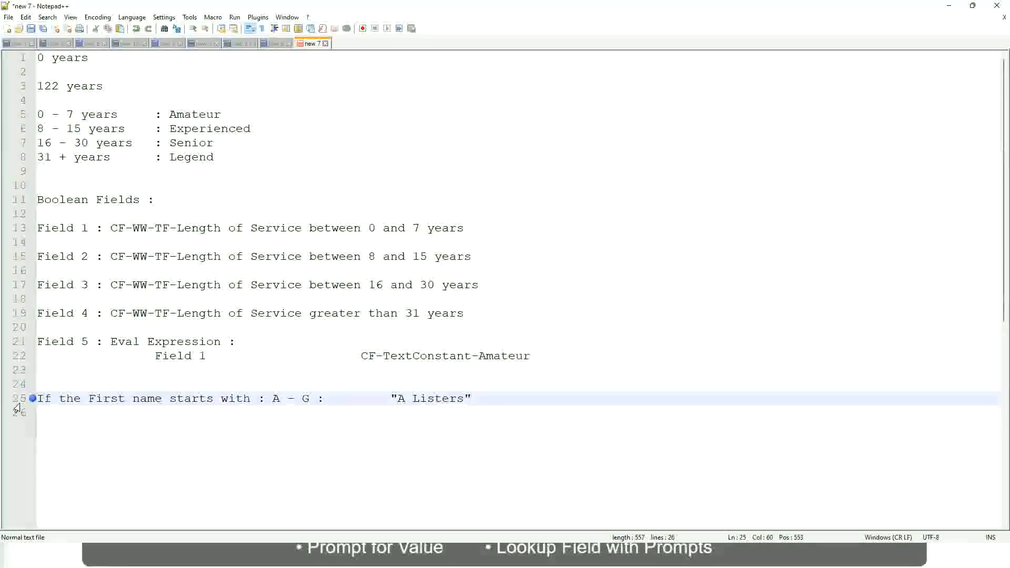
Step: Add a line below for the range H - P with the aligned label "His Majesty" in quotation marks
key(Return)
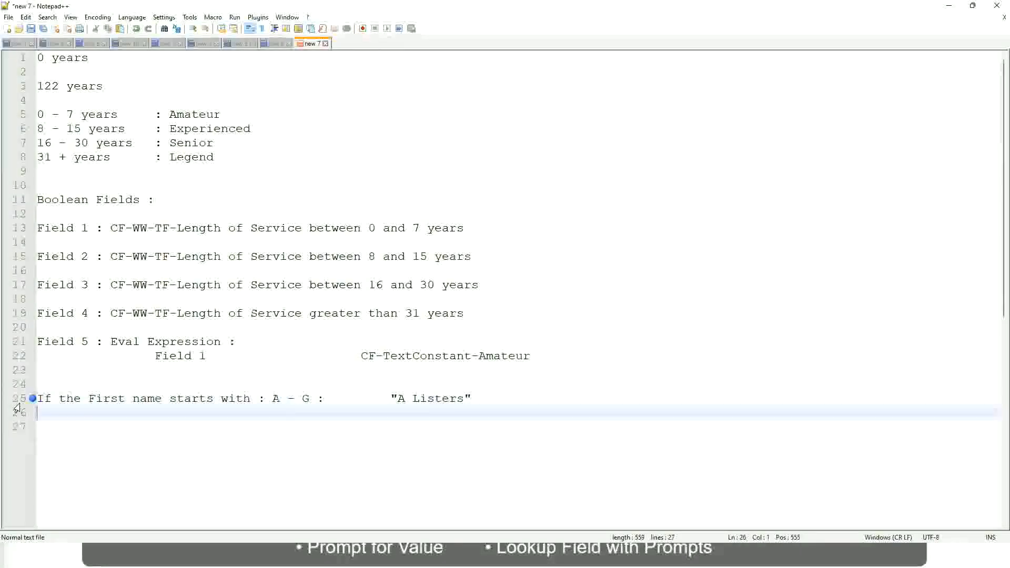
text(H -)
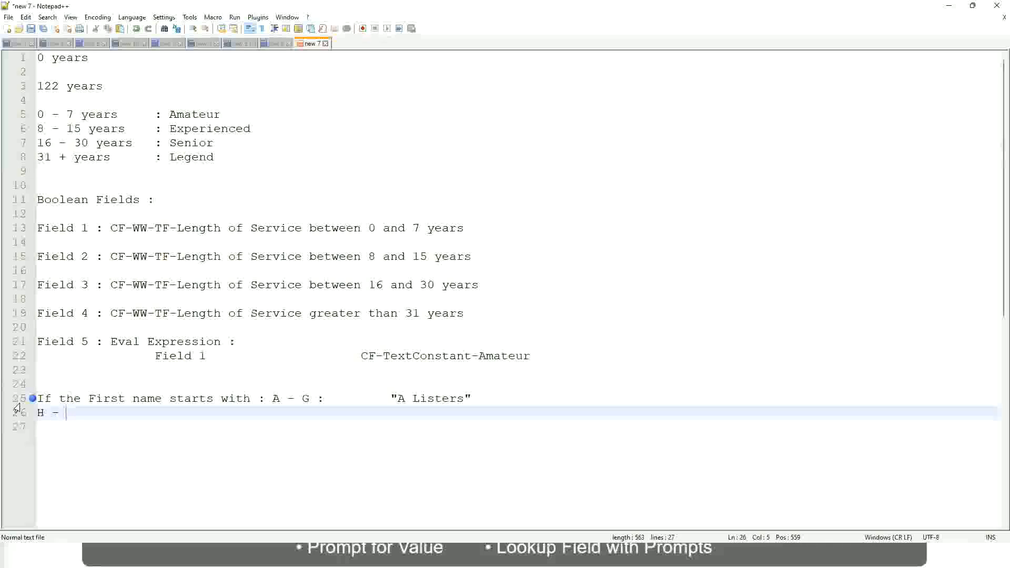
text(P)
key(Tab)
key(Tab)
key(Tab)
key(Tab)
key(Tab)
key(Tab)
key(Tab)
key(Tab)
key(Tab)
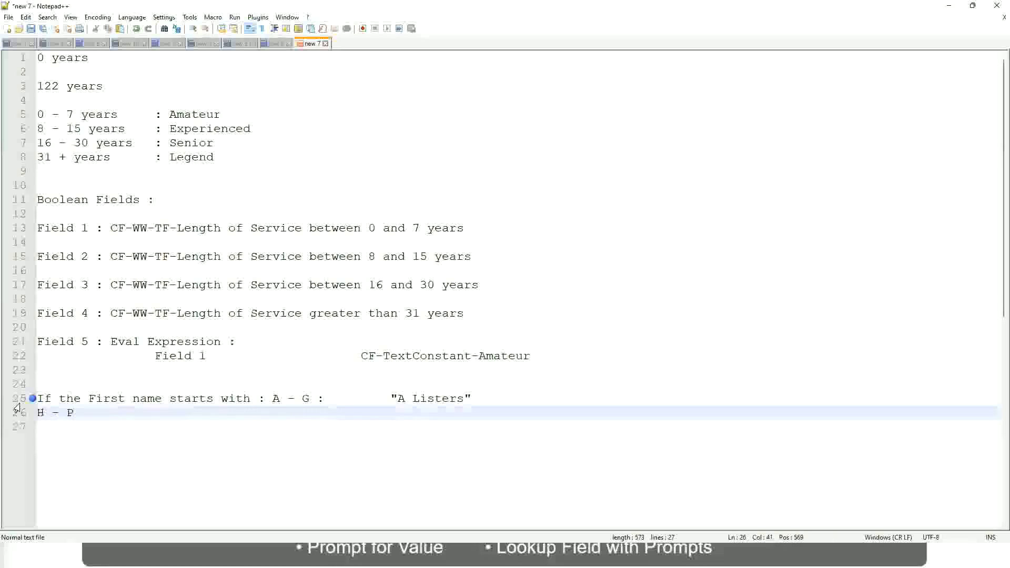
text(:)
key(Tab)
text("His Maje)
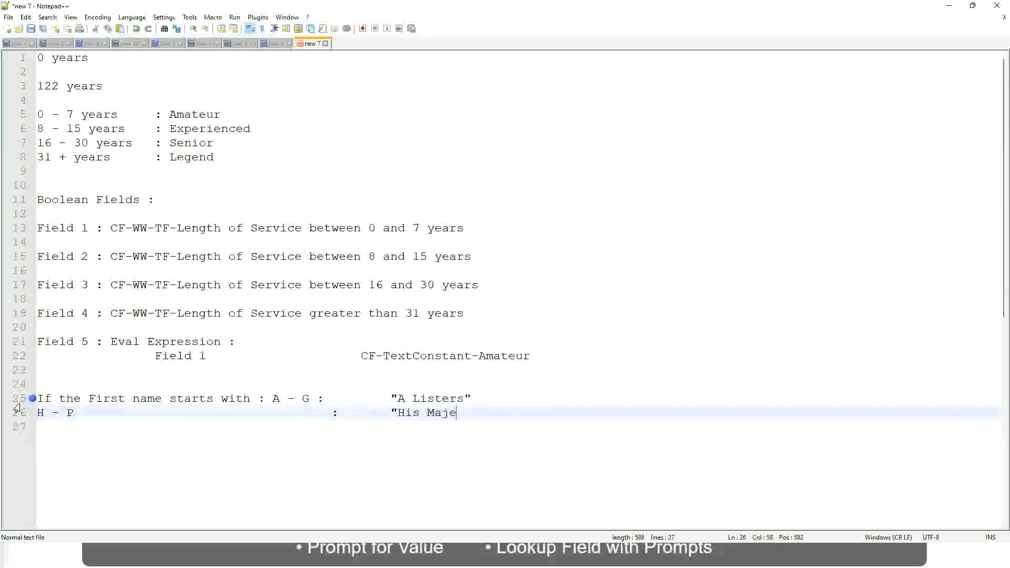
text(sty)
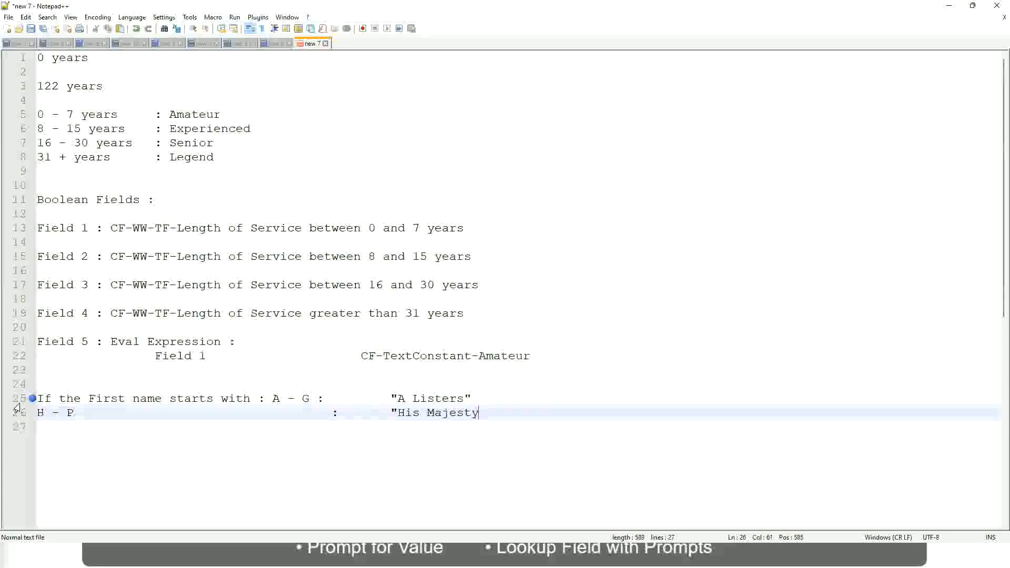
text("")
key(BackSpace)
Step: Add a third line for the range L - Z with the aligned label "Lords" in quotation marks
key(Return)
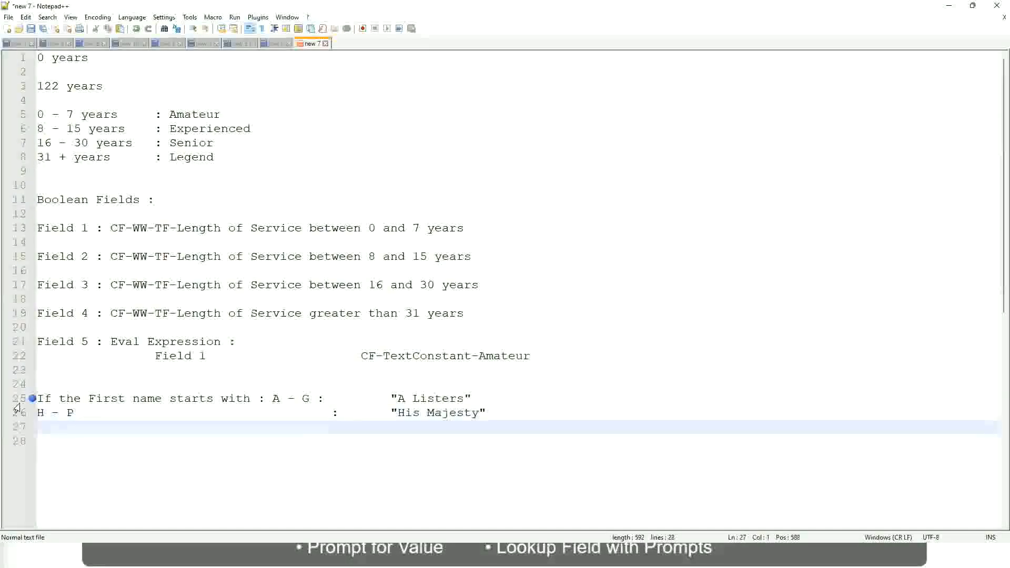
text(L - Z)
key(Tab)
key(Tab)
key(Tab)
key(Tab)
key(Tab)
key(Tab)
key(Tab)
text(:)
key(Tab)
key(Tab)
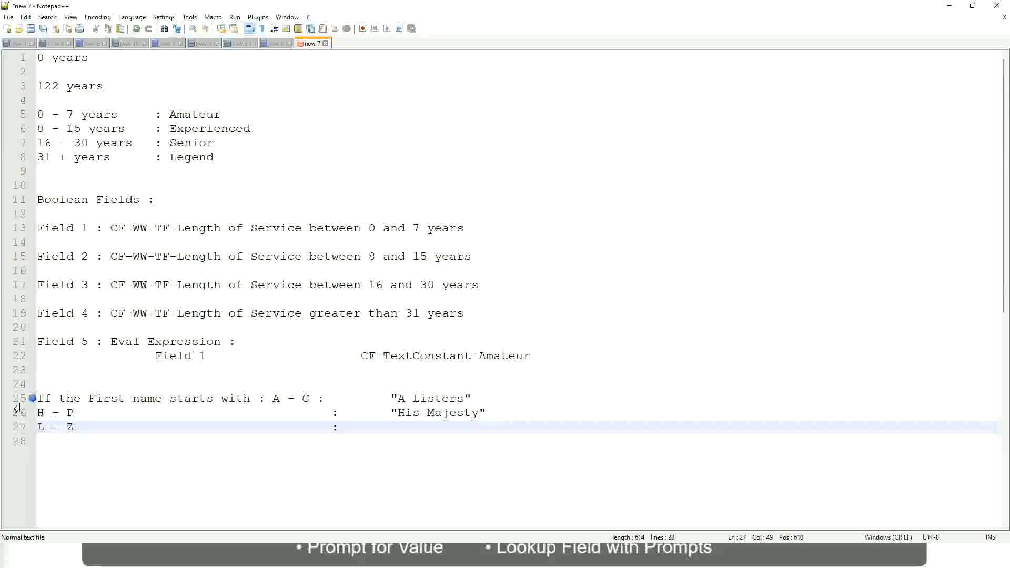
text("Lords)
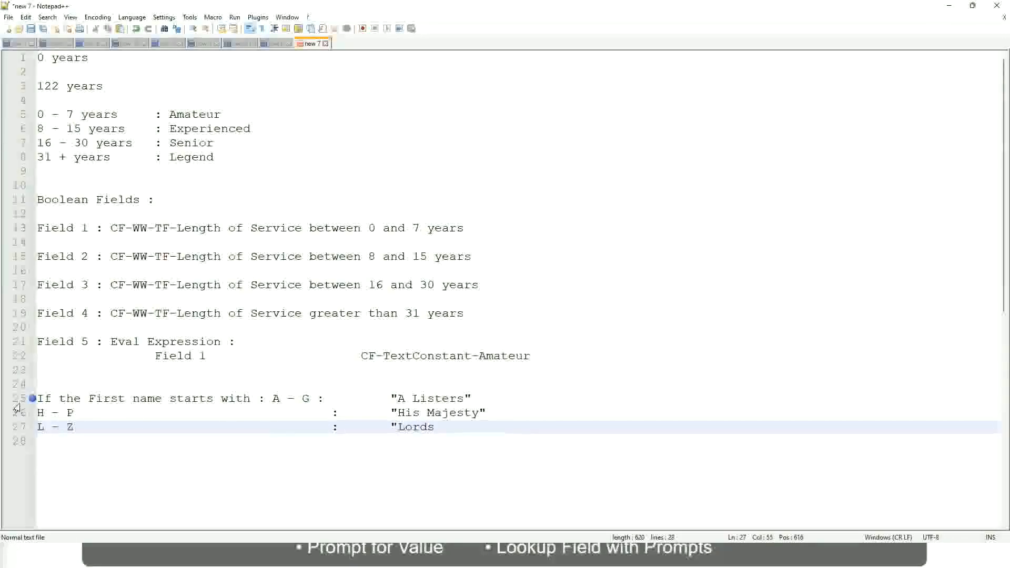
text("")
key(BackSpace)
click(449, 425)
drag(449, 427, 473, 399)
click(435, 399)
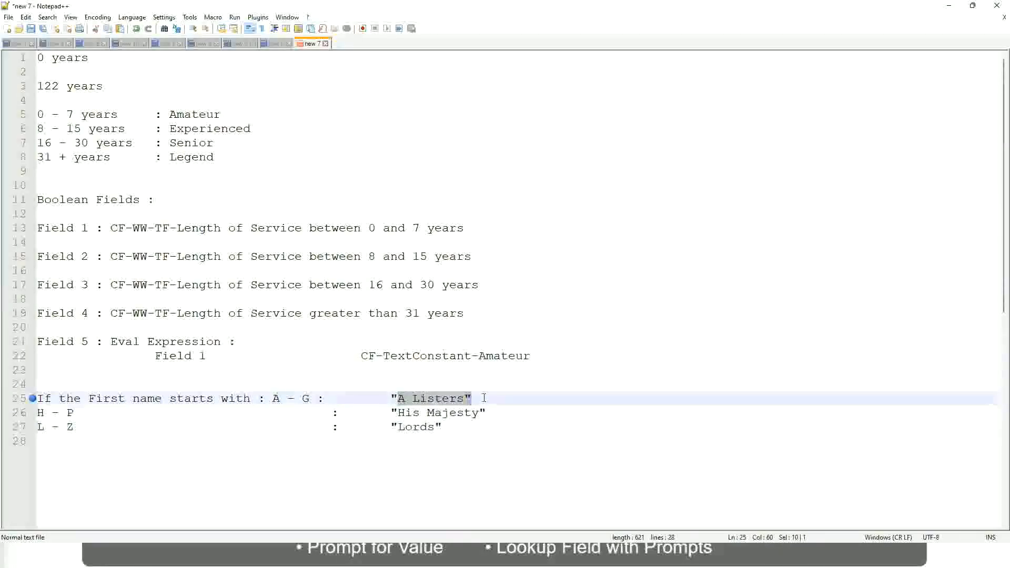
click(456, 414)
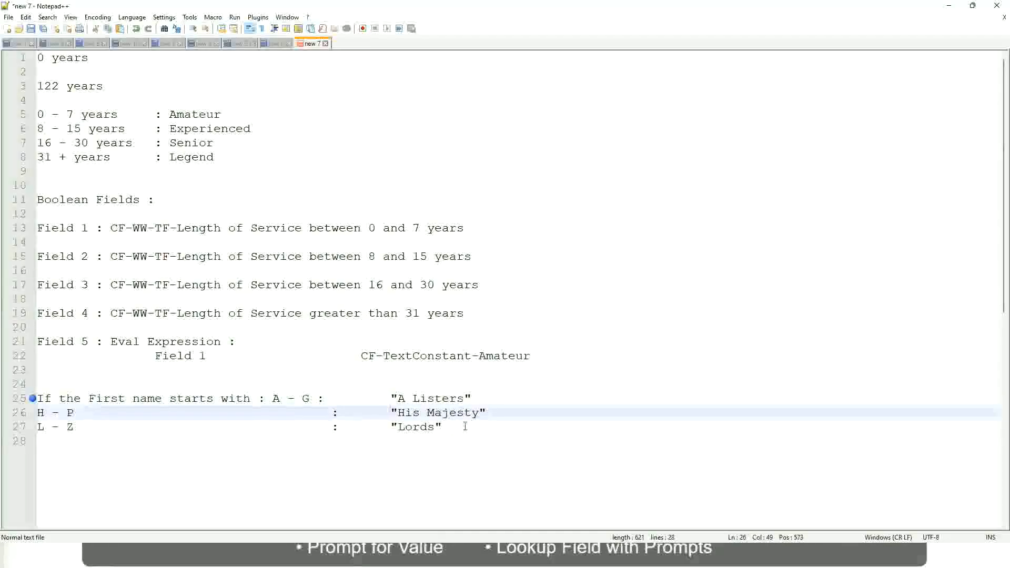
Step: Replace the three first-name rule lines, starting at line 25, with the word If
drag(464, 427, 36, 399)
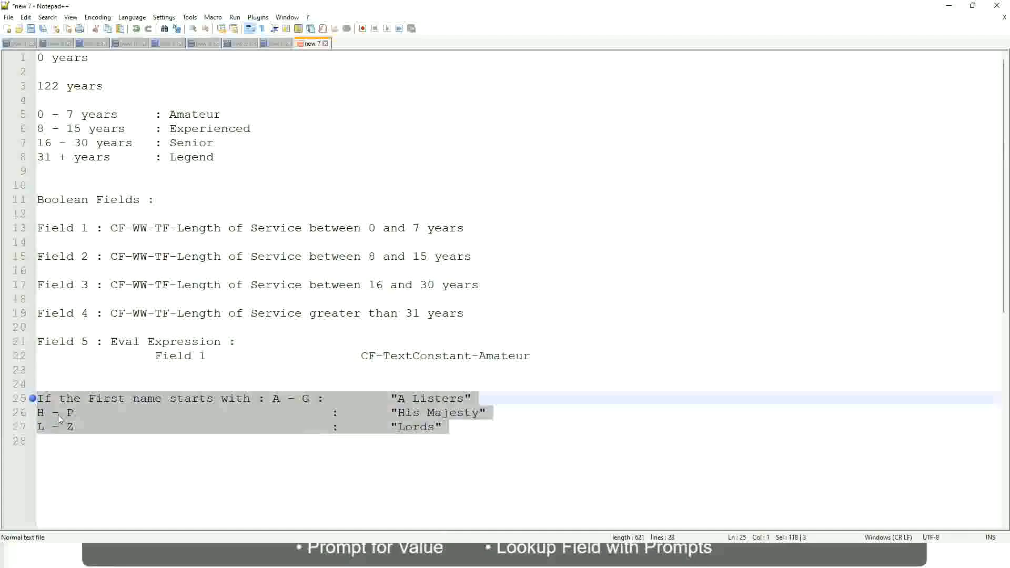
text(If )
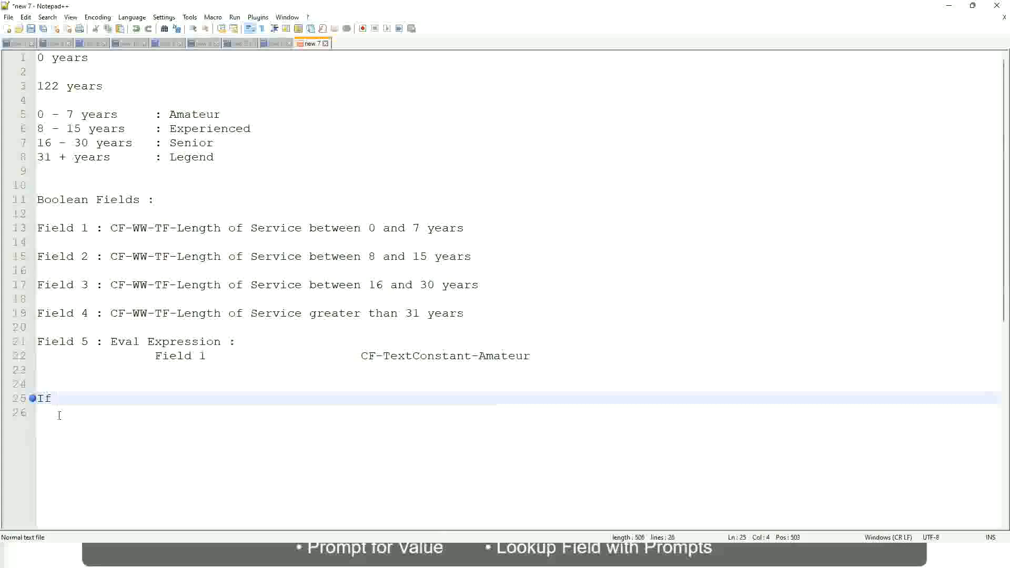
text(Prior Ex)
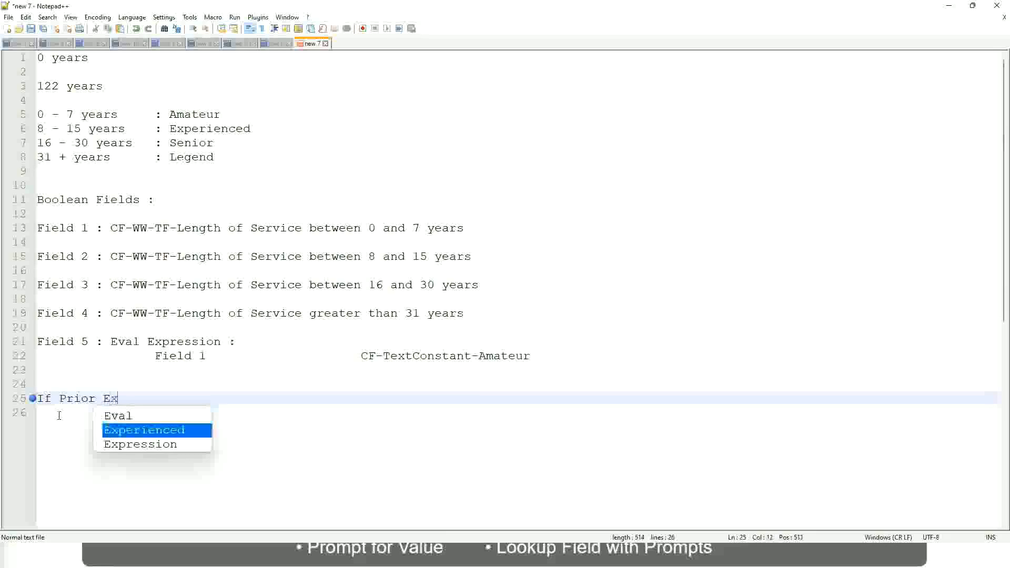
text(perience)
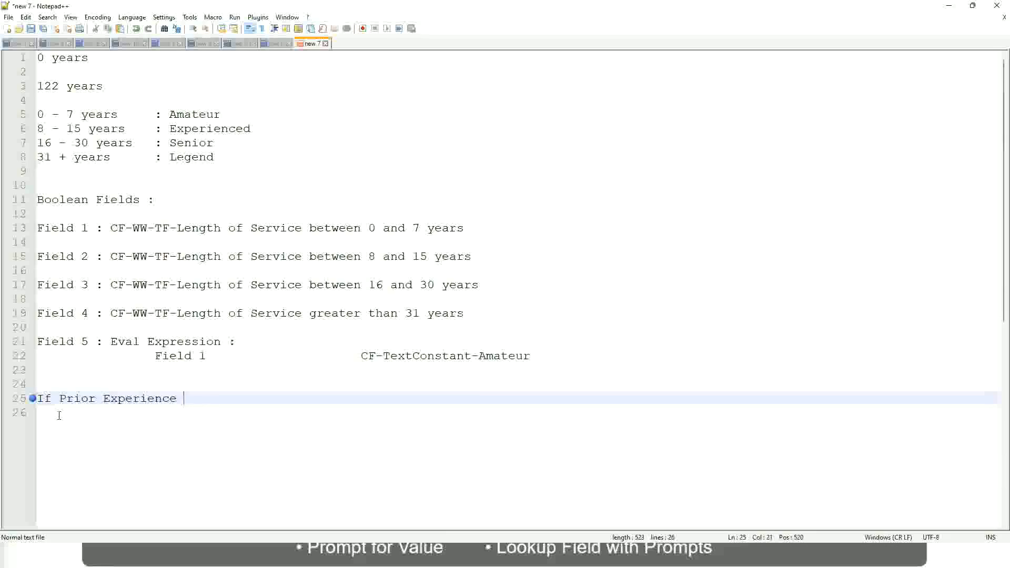
key(BackSpace)
key(BackSpace)
key(BackSpace)
key(BackSpace)
key(BackSpace)
key(BackSpace)
key(BackSpace)
key(BackSpace)
key(BackSpace)
key(BackSpace)
key(BackSpace)
key(BackSpace)
key(BackSpace)
key(BackSpace)
key(BackSpace)
key(BackSpace)
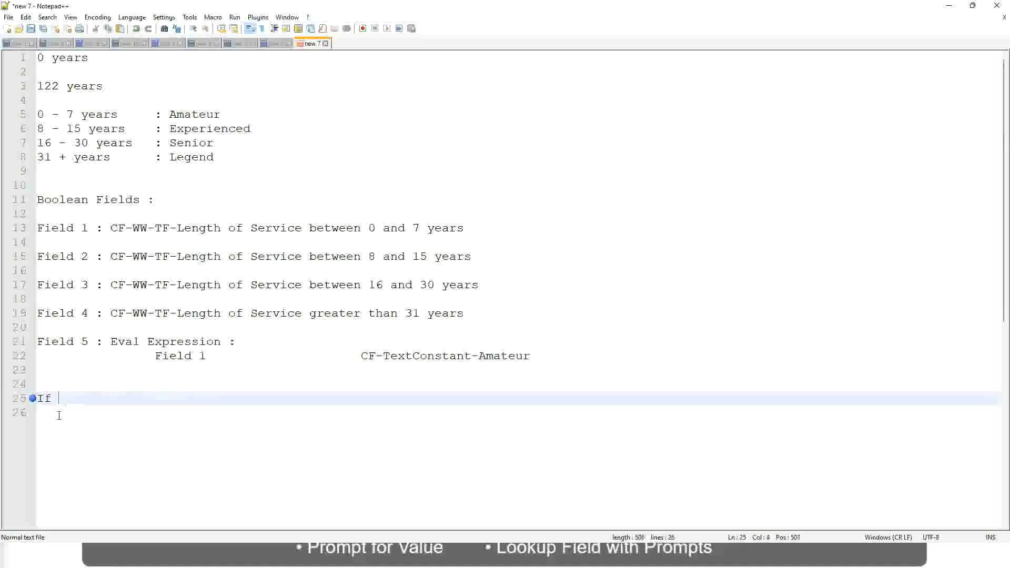
text(Job Prof)
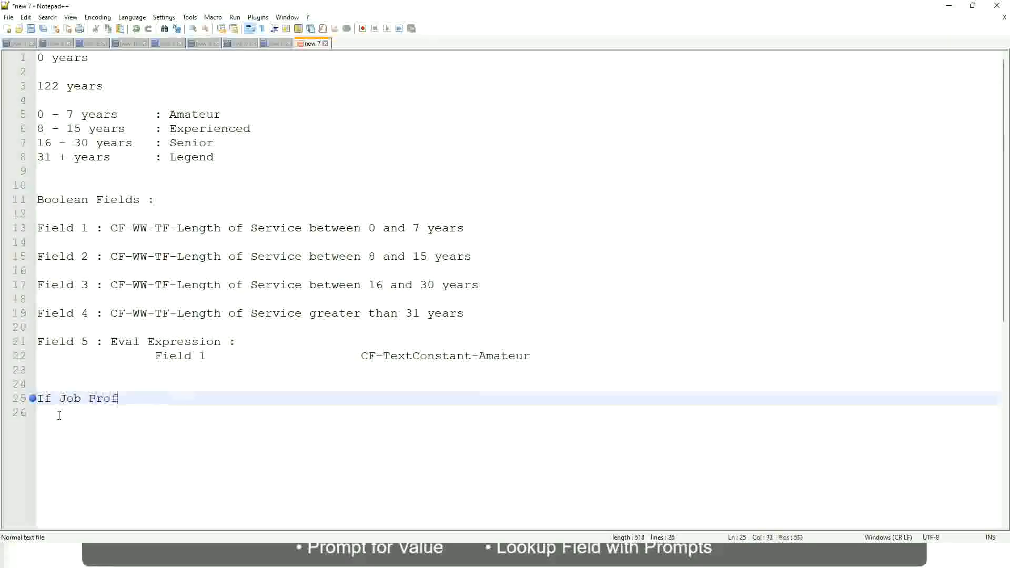
text(ile is : Manager)
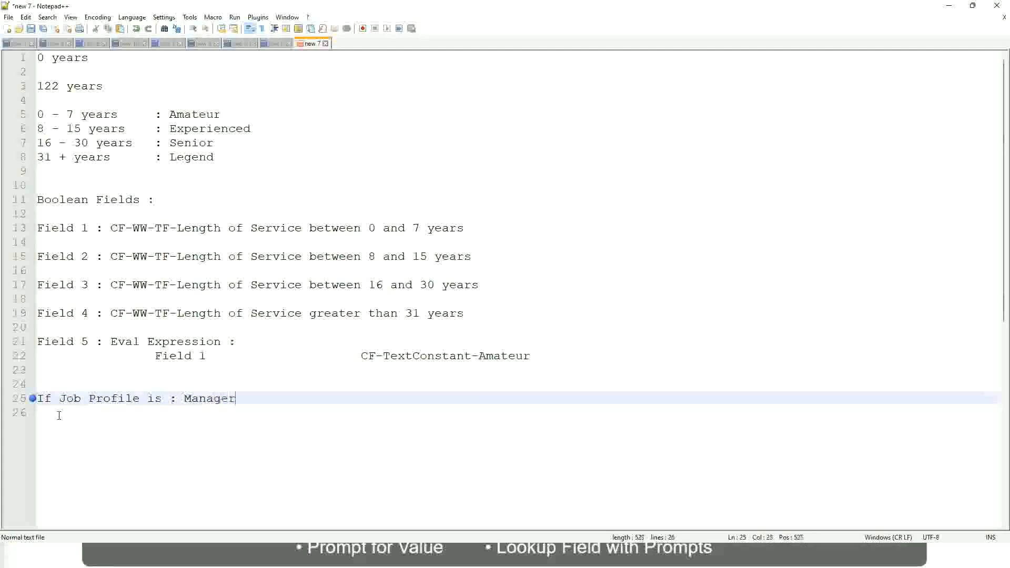
key(BackSpace)
key(BackSpace)
key(BackSpace)
key(BackSpace)
key(BackSpace)
key(BackSpace)
key(BackSpace)
key(BackSpace)
key(BackSpace)
key(BackSpace)
key(BackSpace)
key(BackSpace)
key(BackSpace)
key(BackSpace)
key(BackSpace)
key(BackSpace)
key(BackSpace)
key(BackSpace)
key(BackSpace)
key(BackSpace)
key(BackSpace)
key(BackSpace)
key(BackSpace)
key(BackSpace)
key(BackSpace)
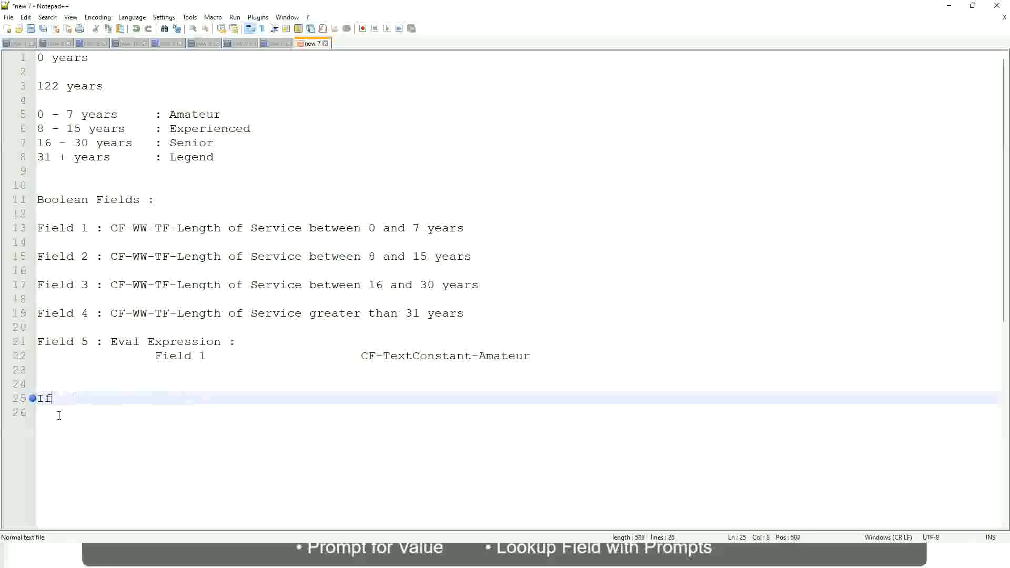
Step: Complete the condition on line 25 as "If Management Level is Manager or Above"
text(Management )
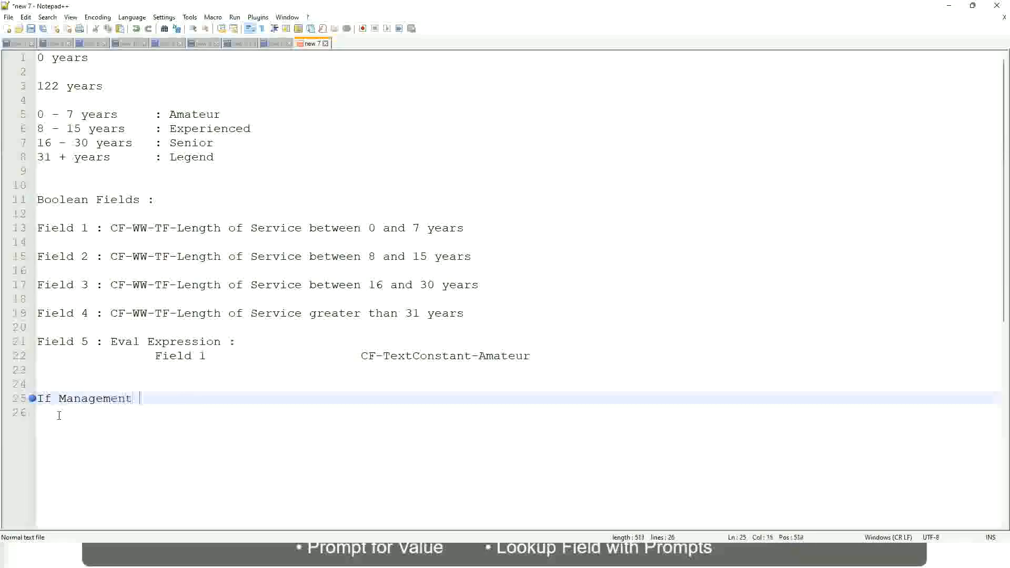
text(Level is )
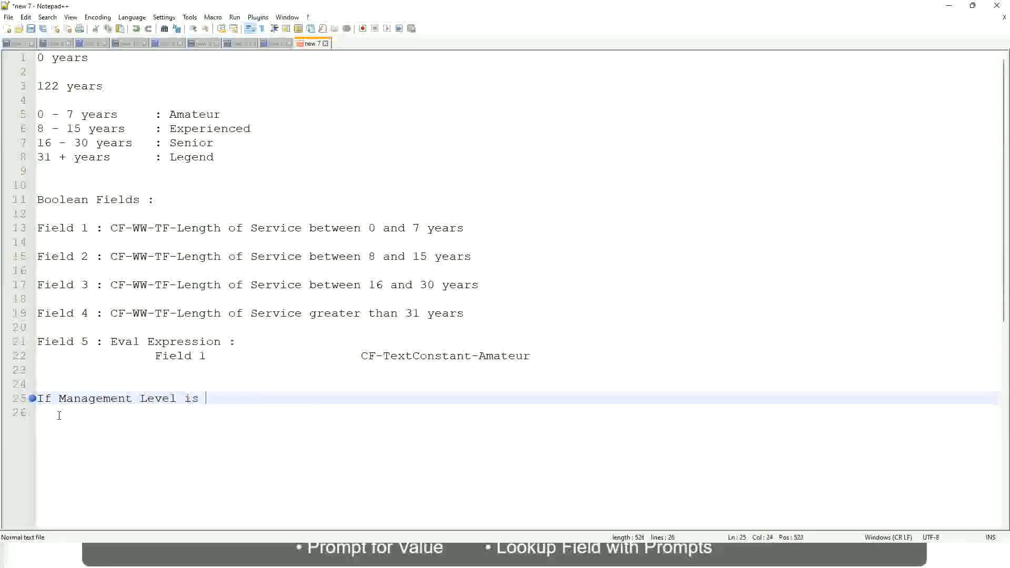
text(Manager or Above)
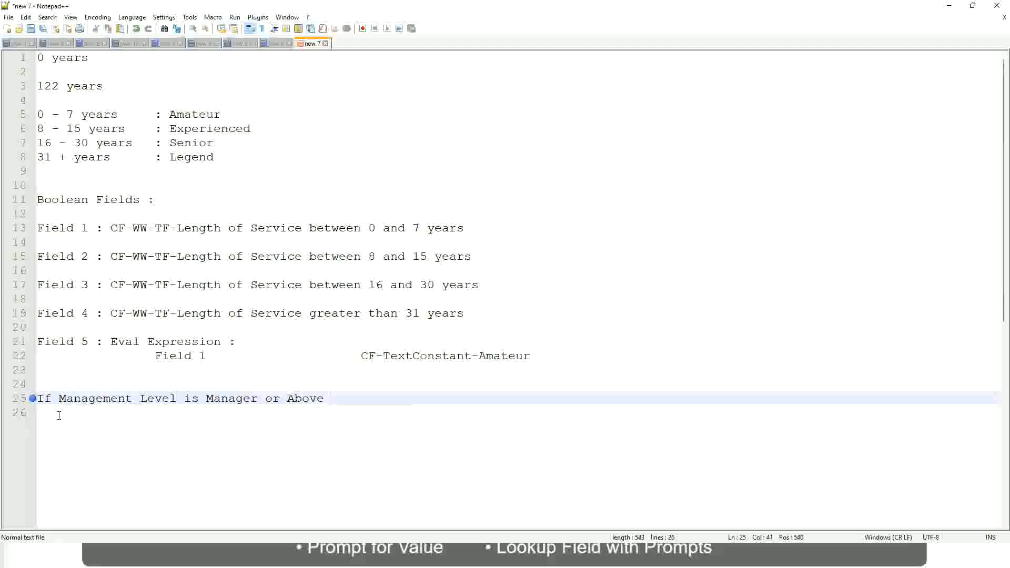
Step: Add "Proposed Allowance Plan" as the condition's outcome on line 25, separated from it by a wide tabbed gap
key(Tab)
key(Tab)
key(Tab)
key(Tab)
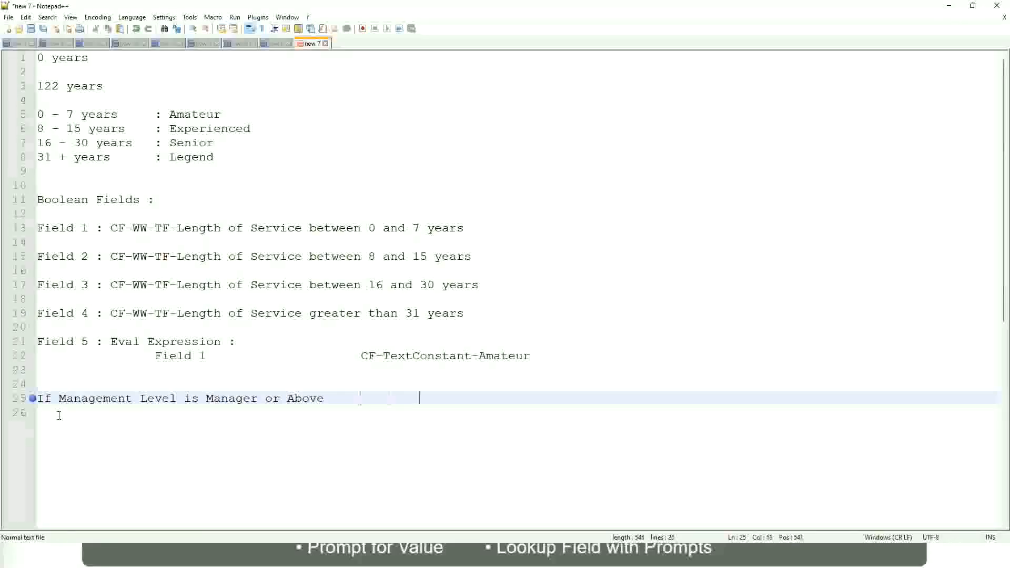
key(Tab)
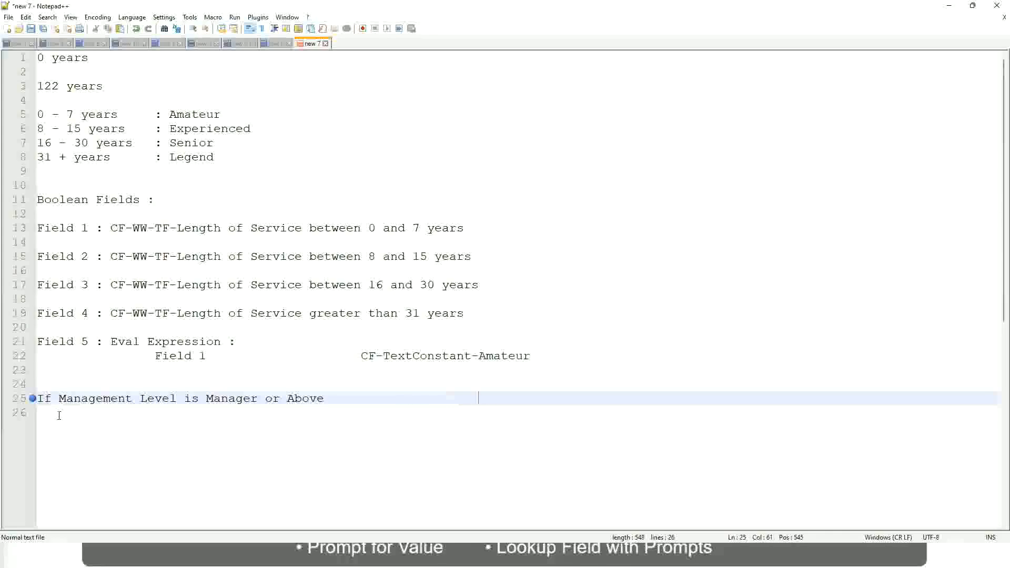
text(Propos)
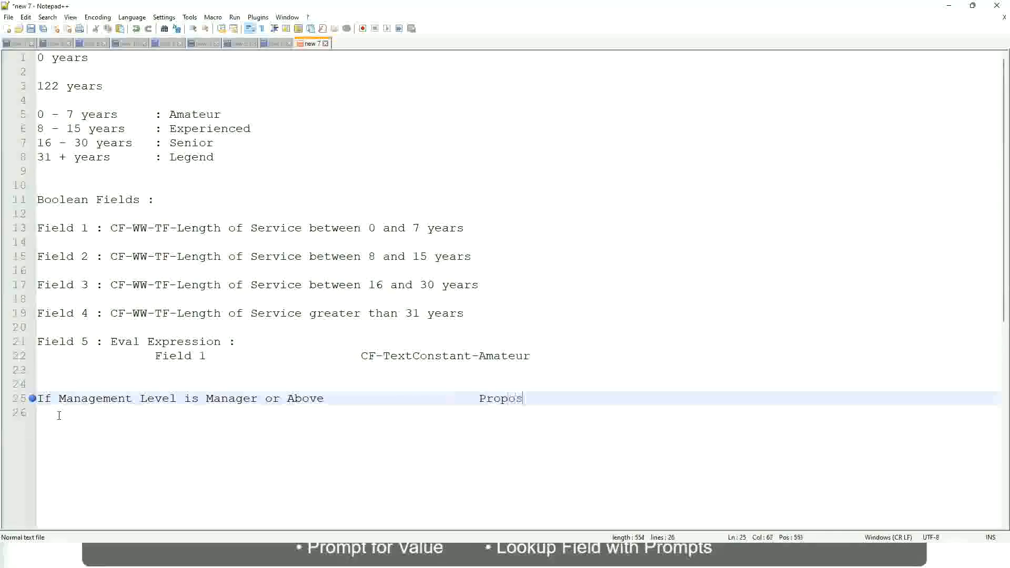
text(ed)
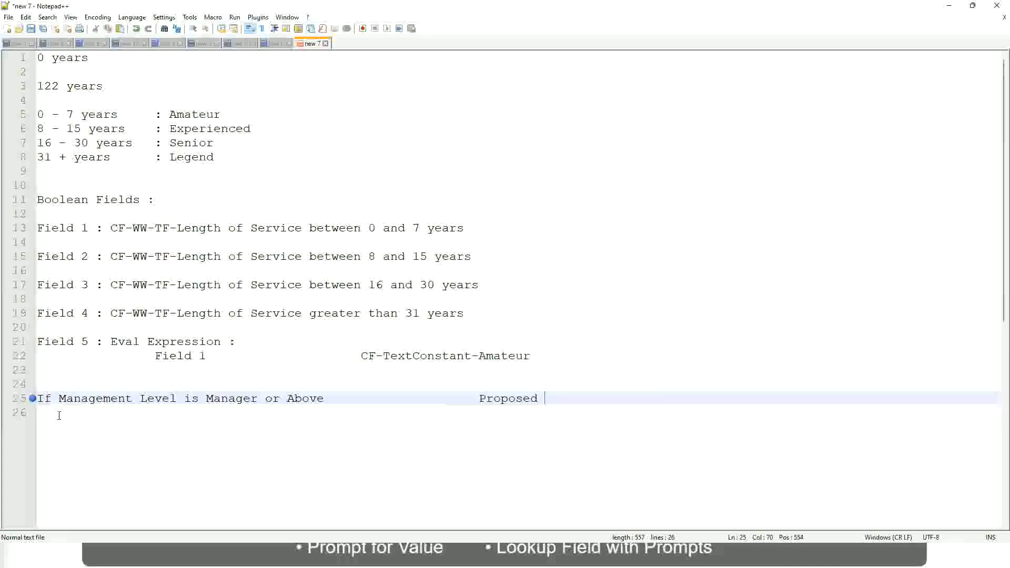
text(Allowance Plan)
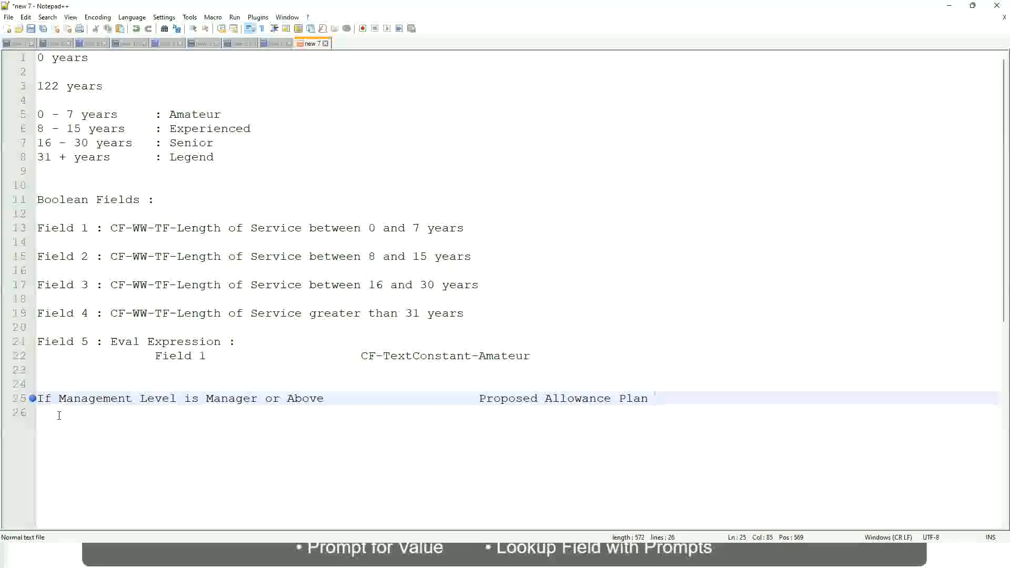
Step: Complete the outcome on line 25 as "Proposed Allowance Plan : Car Allowance"
text(: )
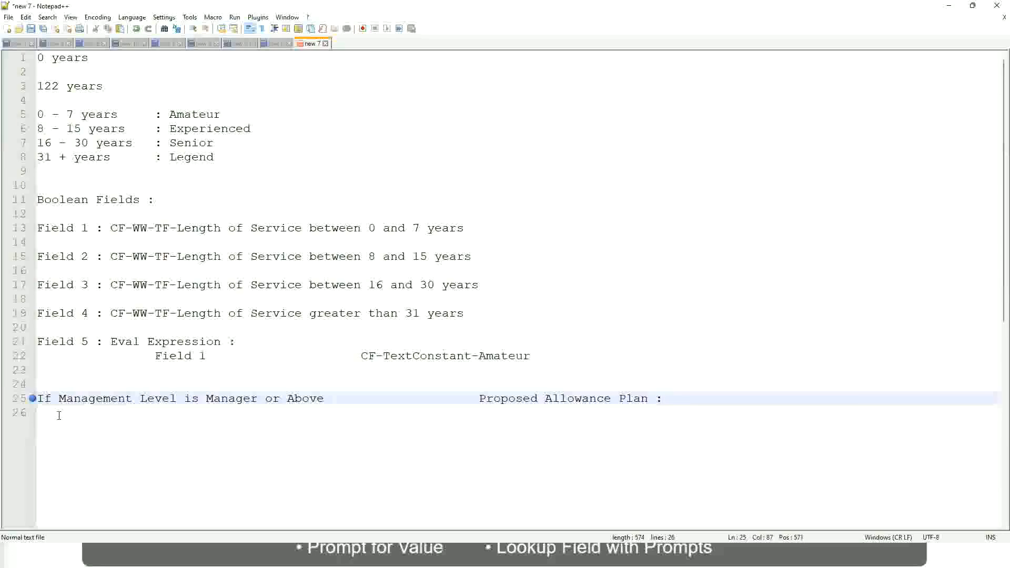
text(Car Allowanc)
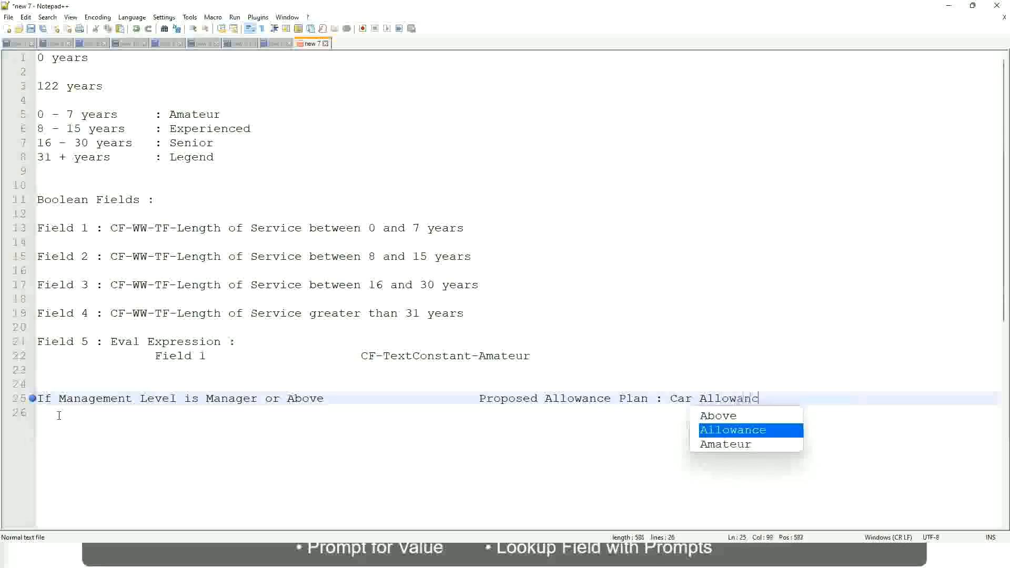
text(e)
Step: Start a second rule on line 26 with the words "If Management Level is"
key(Return)
text(I)
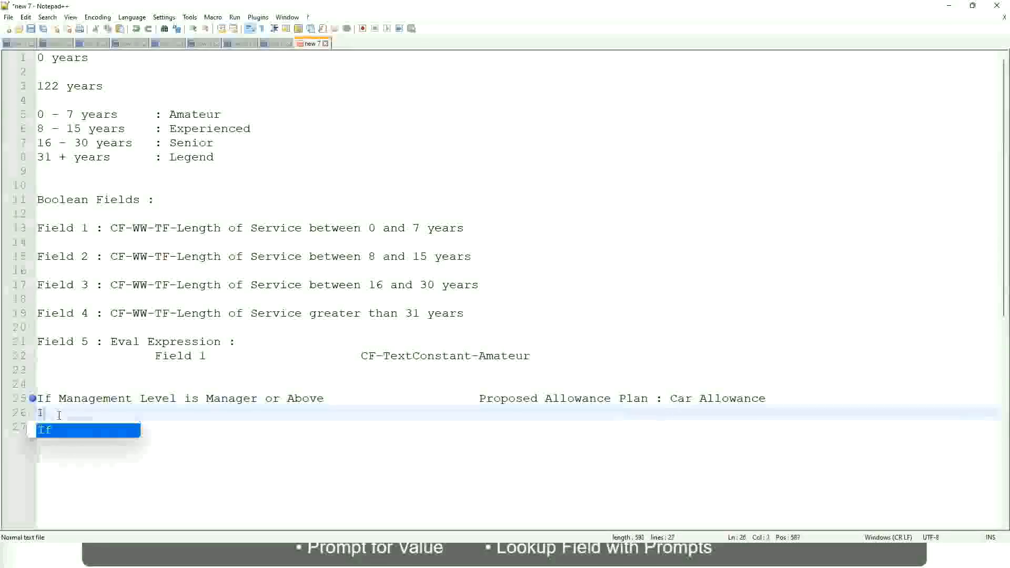
text(f Management L)
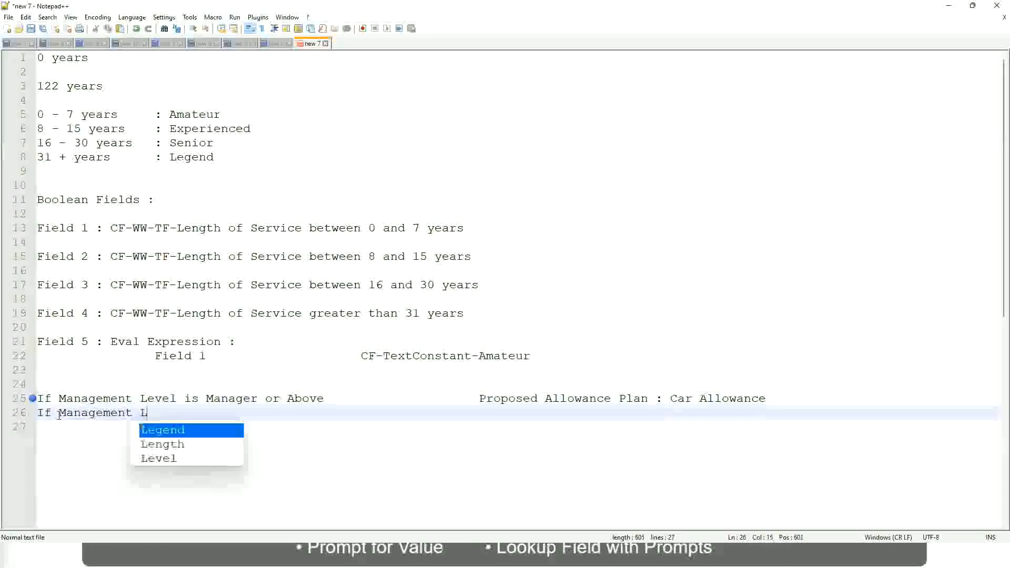
text(evel is)
Step: Remove "or Above" from the condition on line 25 and return to the end of line 26
key(Up)
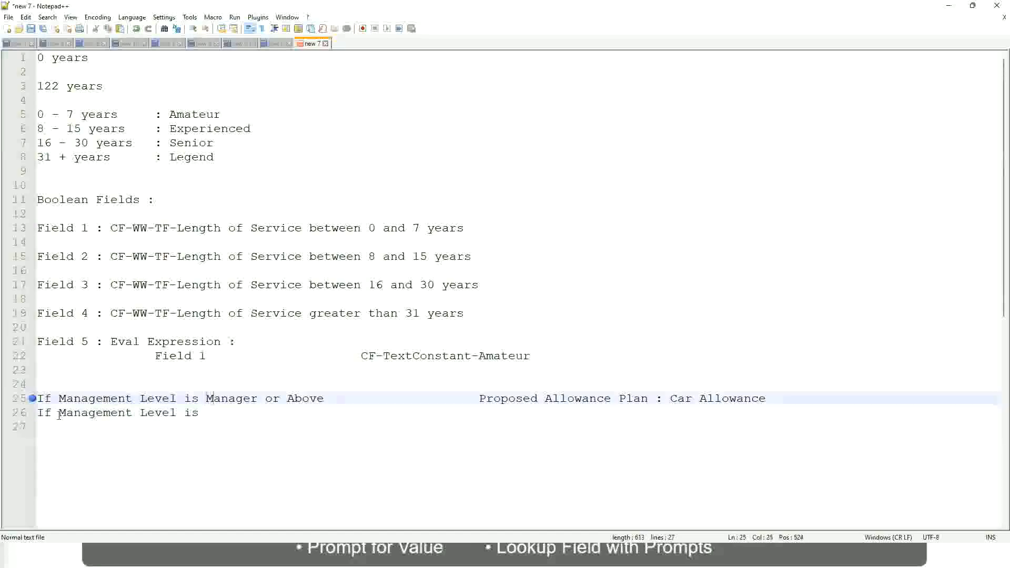
key(Right)
key(Right)
key(Right)
key(Right)
key(Right)
key(Right)
key(Right)
key(shift+Right)
key(shift+Right)
key(shift+Right)
key(shift+Right)
key(shift+Right)
key(shift+Right)
key(shift+Right)
key(shift+Right)
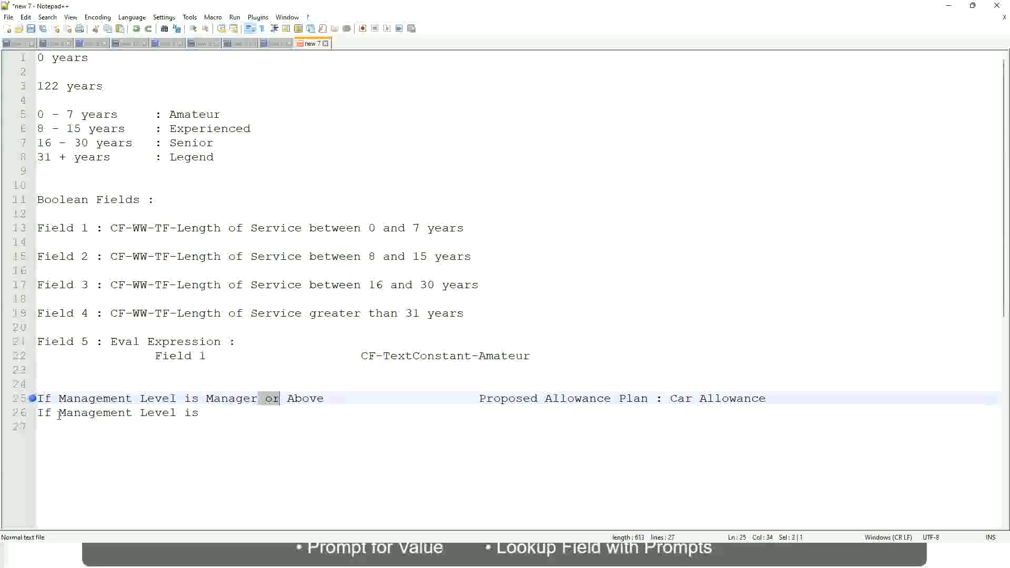
key(shift+Right)
key(BackSpace)
key(Down)
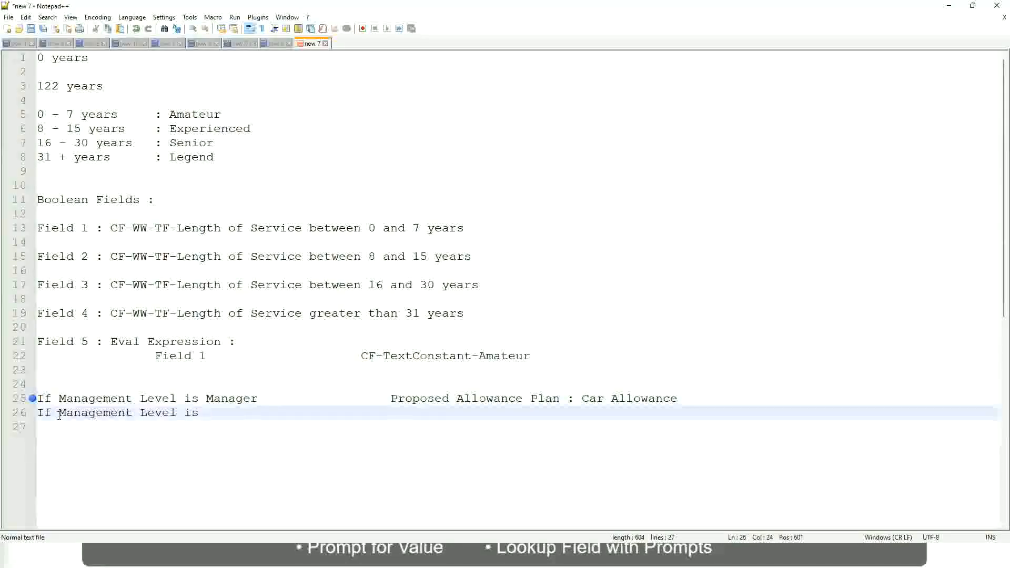
Step: Complete the rule on line 26 with the level Director and the outcome "Executive Allowance", aligned with the outcome above
text(D)
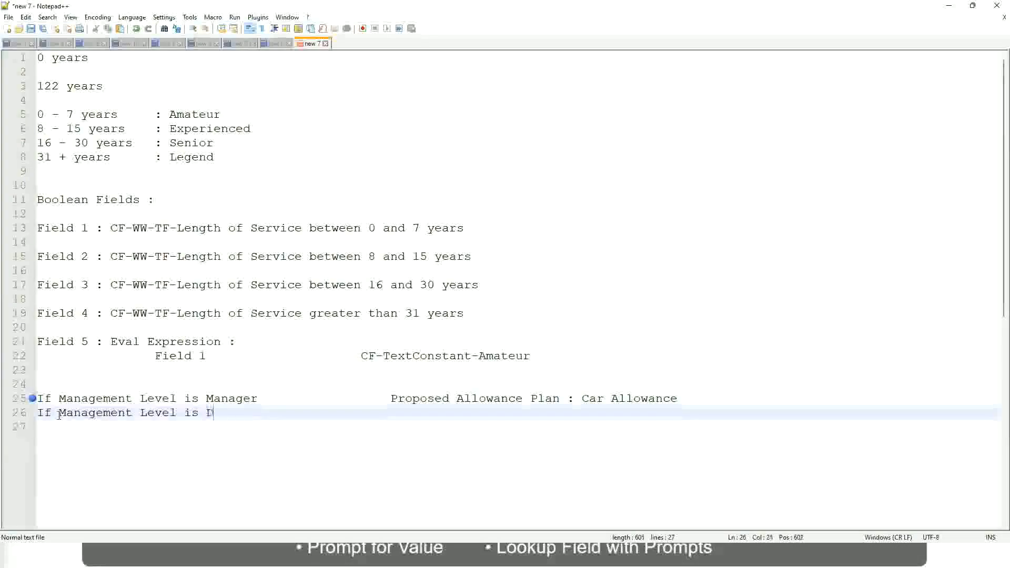
text(irector)
key(Tab)
key(Tab)
key(Tab)
key(Tab)
key(Tab)
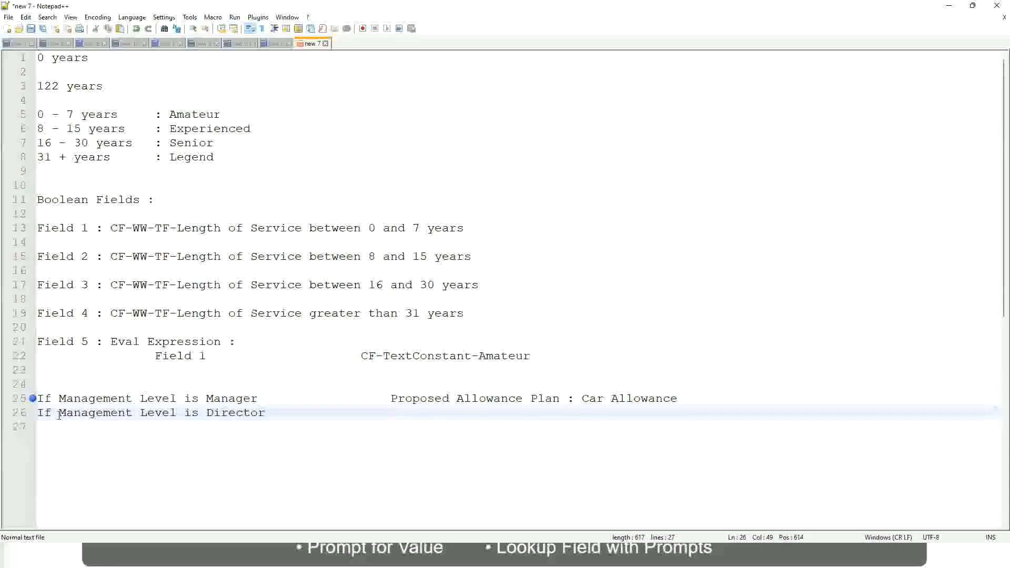
text(Executive Allo)
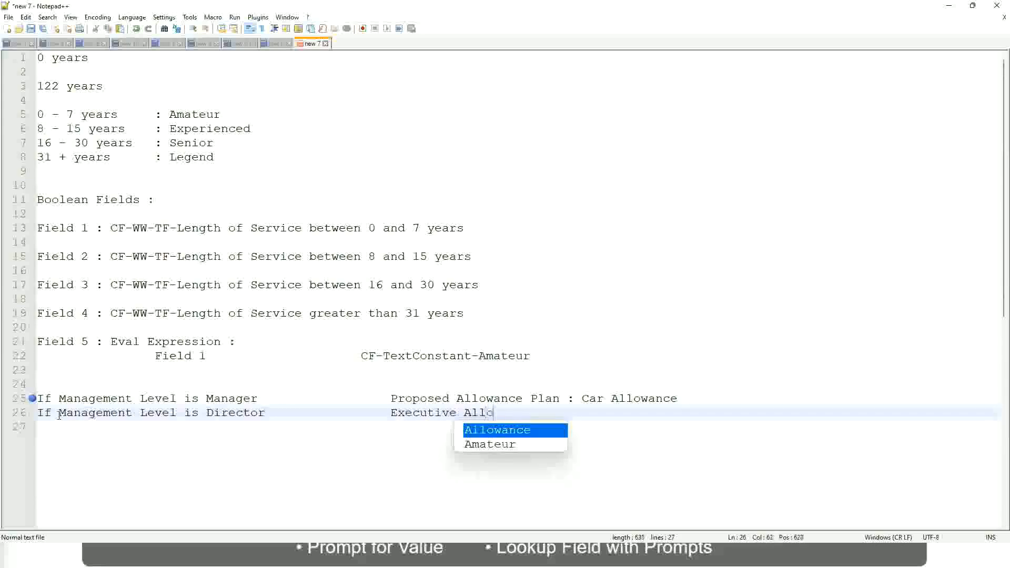
key(Return)
Step: Add a third rule on line 27, "If Management Level is CEO", with the aligned outcome "CEO Allowance"
key(Return)
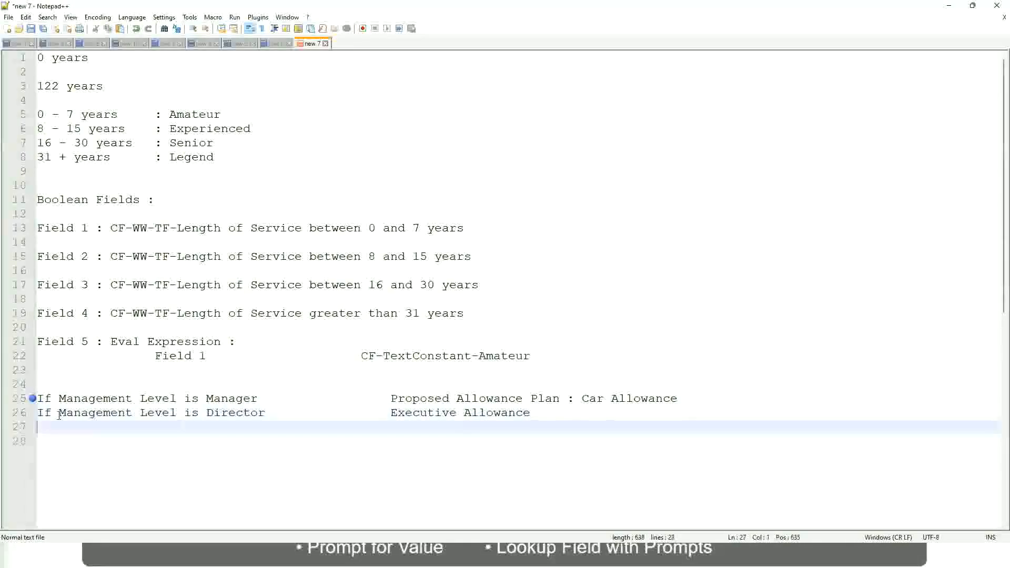
text(If Mana)
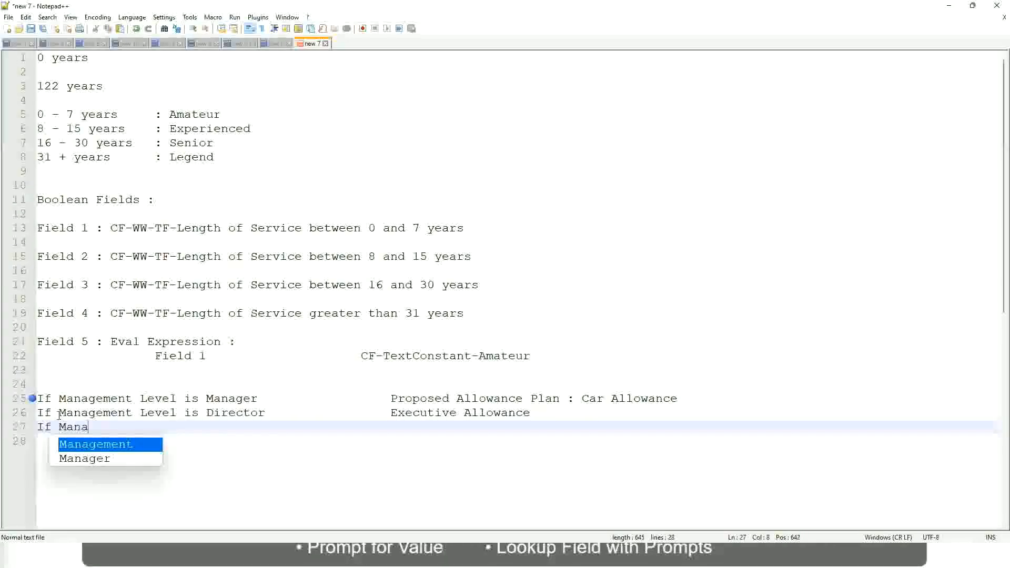
key(Return)
text(is :)
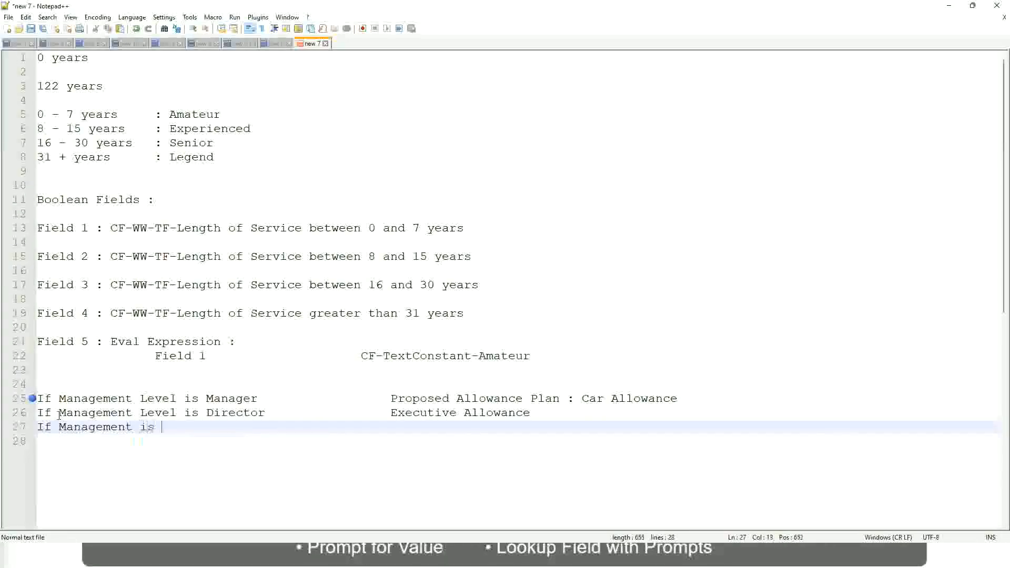
key(BackSpace)
key(BackSpace)
key(BackSpace)
key(BackSpace)
text(le)
key(BackSpace)
key(BackSpace)
text(le)
key(Down)
key(Down)
key(Return)
text(is CE)
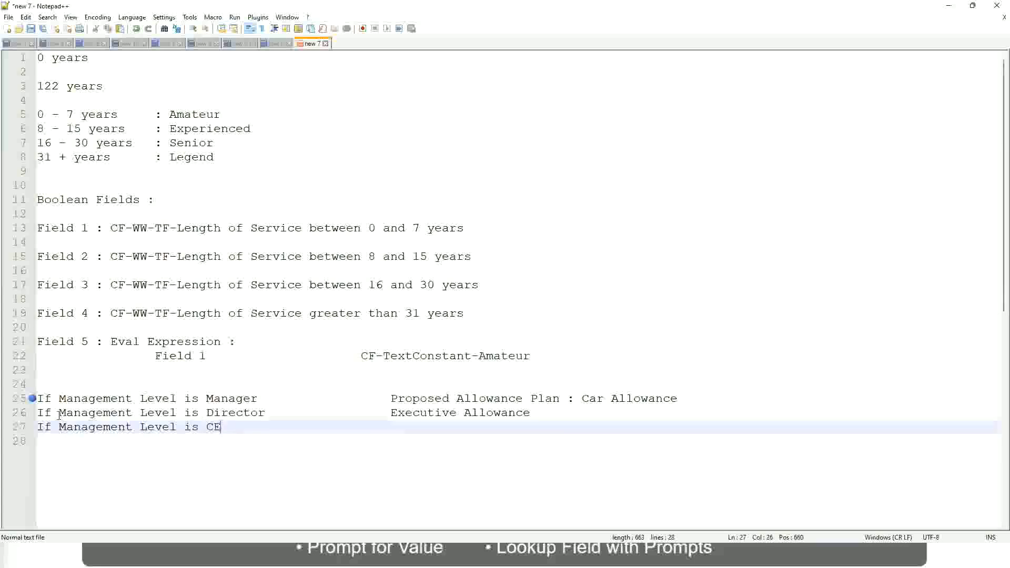
text(O)
key(Tab)
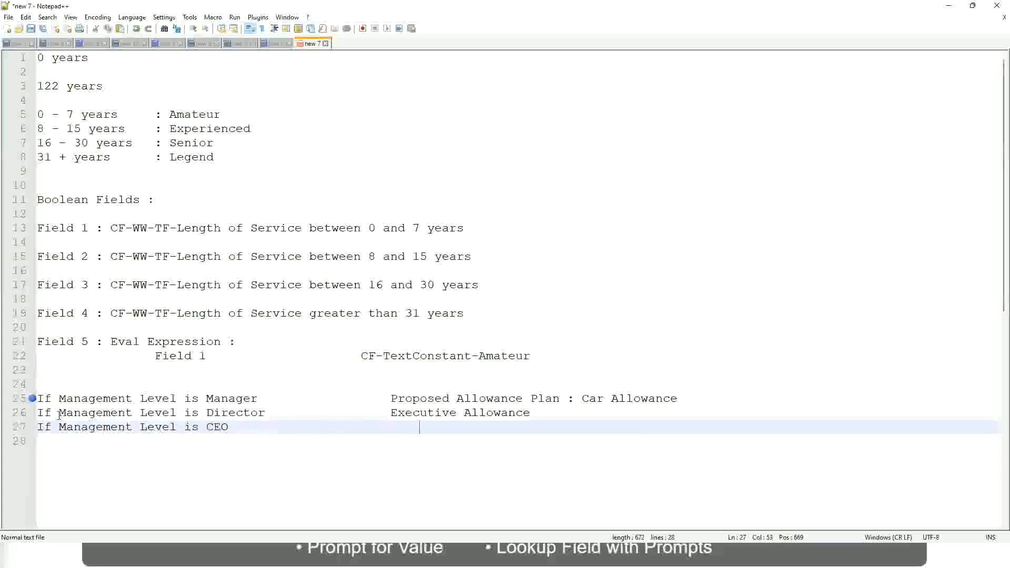
text(CEO Allowance)
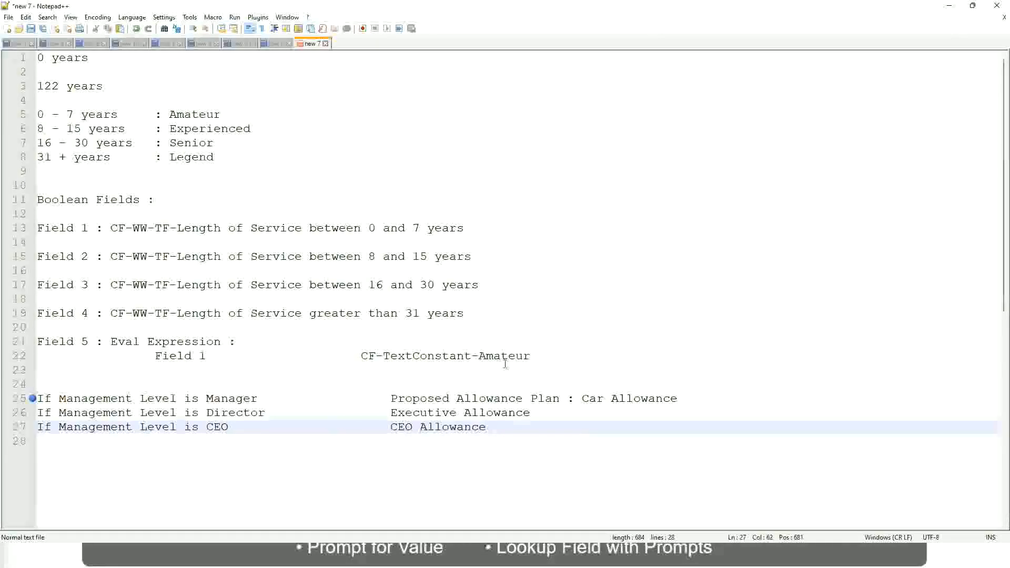
click(582, 399)
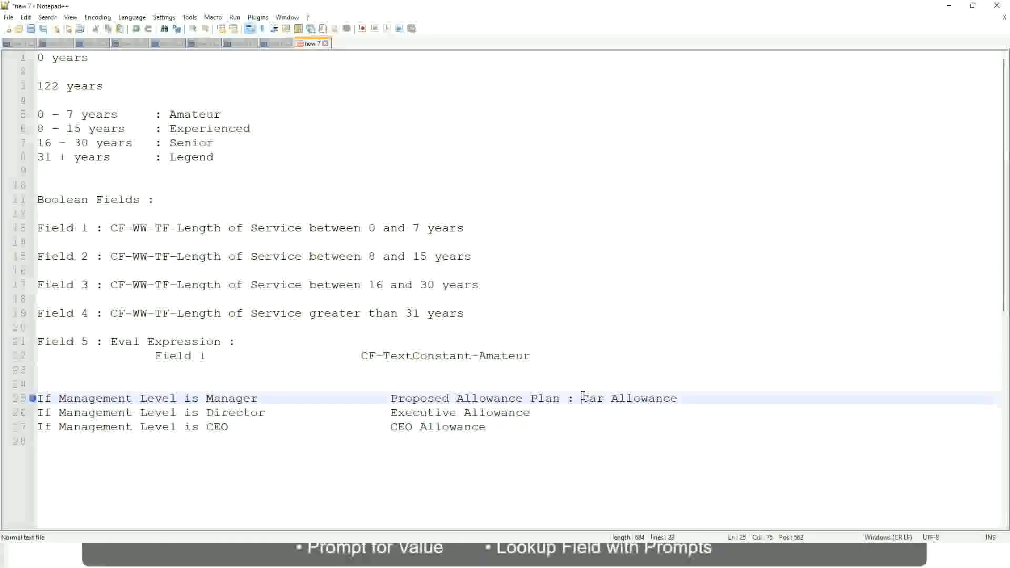
drag(582, 398, 679, 395)
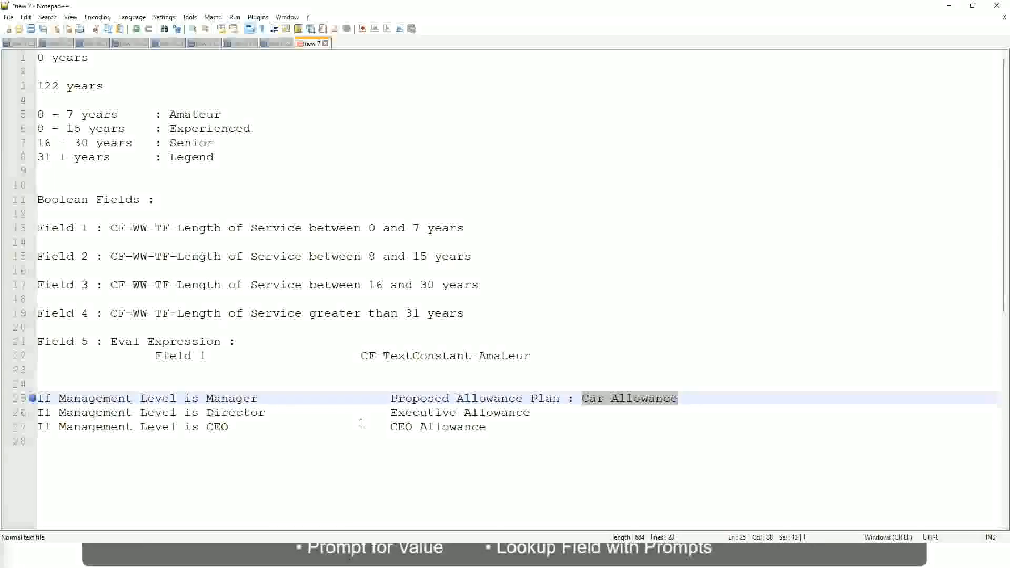
click(470, 398)
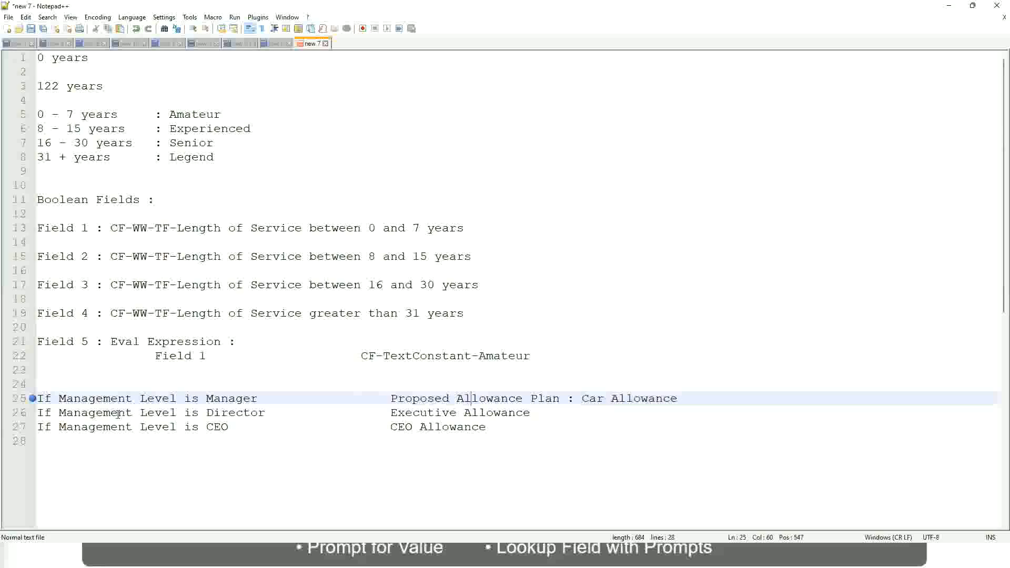
click(206, 398)
Step: Replace the whole outcome on line 25 with "First Line Manager"
drag(392, 398, 693, 395)
text(Managers)
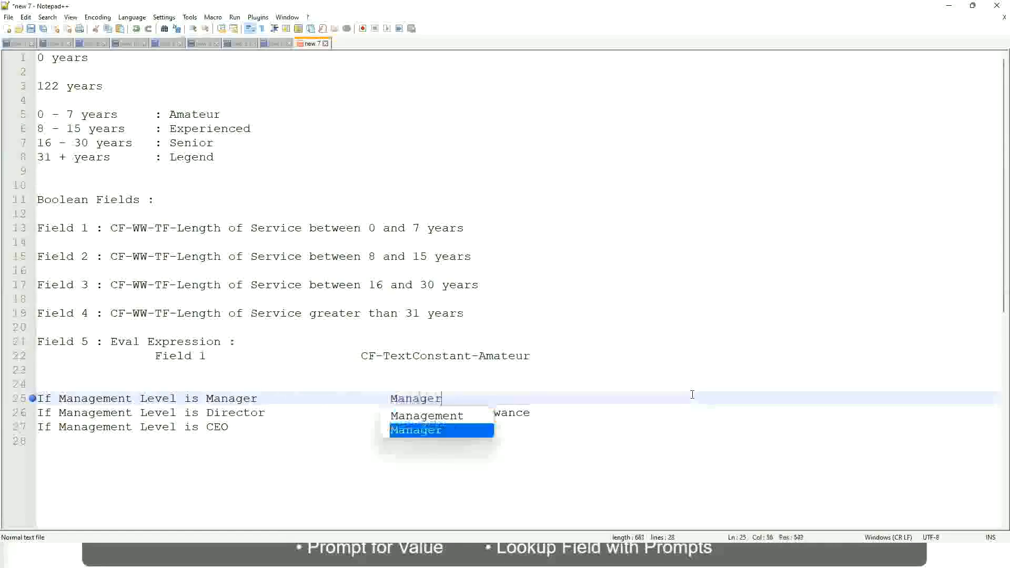
key(BackSpace)
key(BackSpace)
key(BackSpace)
key(BackSpace)
key(BackSpace)
key(BackSpace)
key(BackSpace)
key(BackSpace)
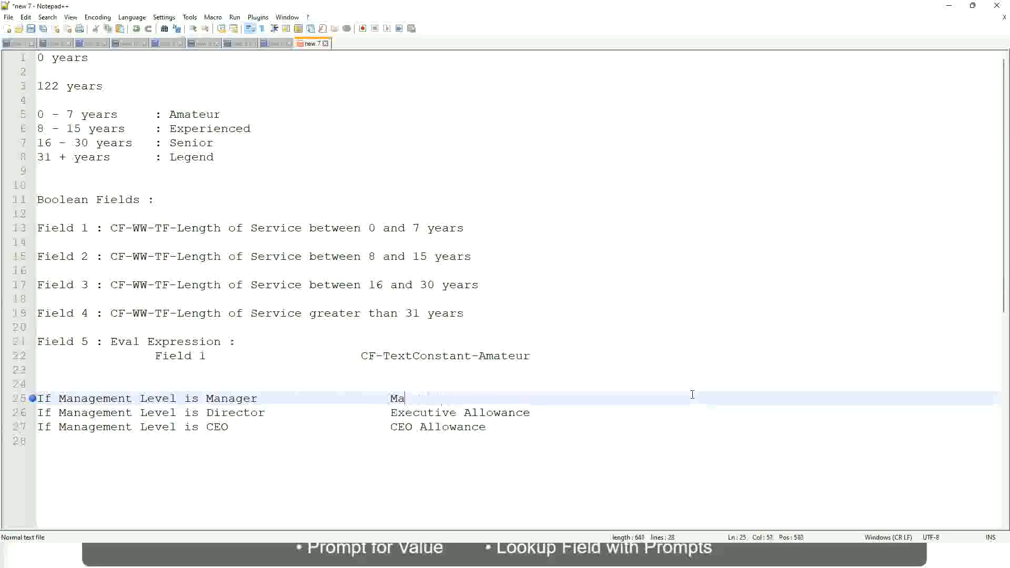
text(First Li)
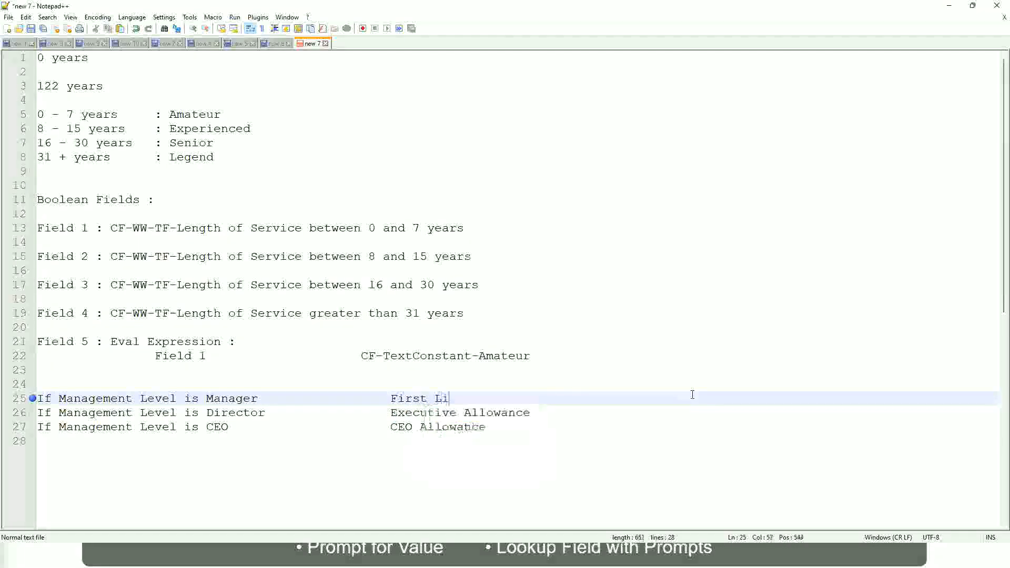
text(ne Manager)
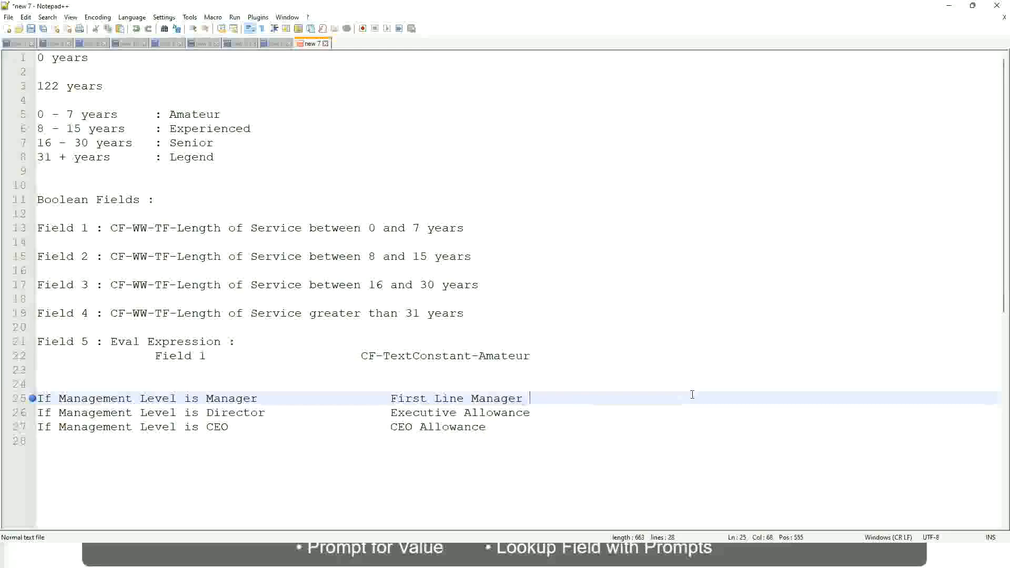
Step: Insert "Name of the" in front of "First Line Manager" on line 25
key(Left)
key(Left)
key(Left)
key(Left)
key(Left)
key(Left)
key(Left)
key(Left)
key(Left)
key(Left)
key(Left)
key(Left)
key(Left)
key(Left)
key(Left)
key(Left)
key(Left)
key(Left)
key(Left)
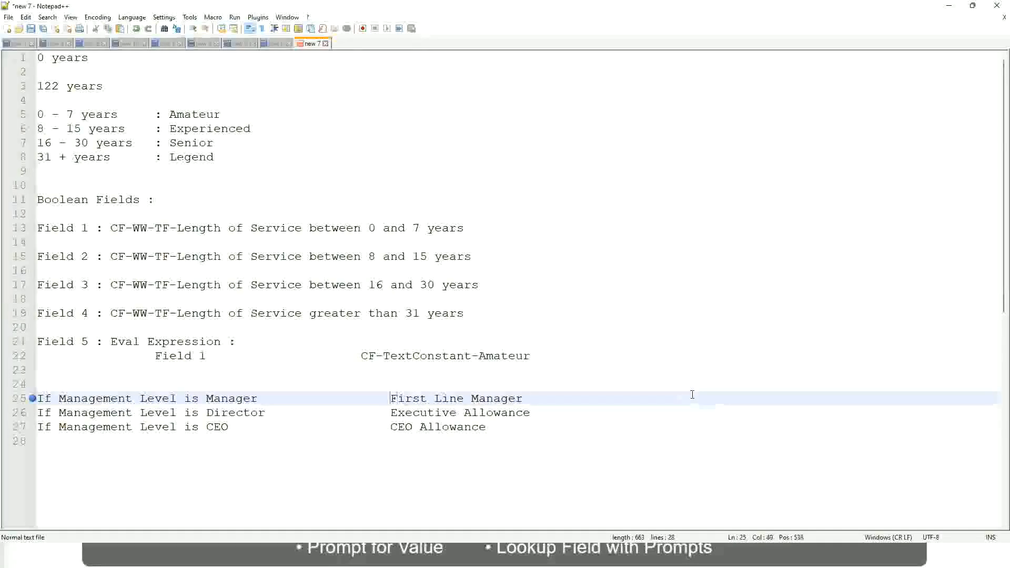
text(Name of the)
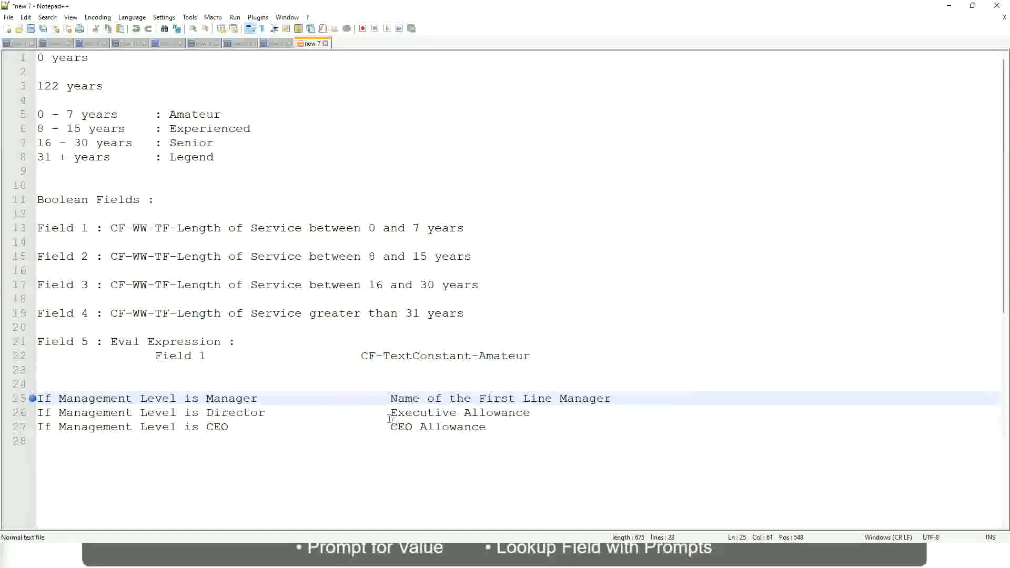
Step: Replace the outcome "Executive Allowance" on line 26 with the words "Name of"
drag(394, 412, 535, 408)
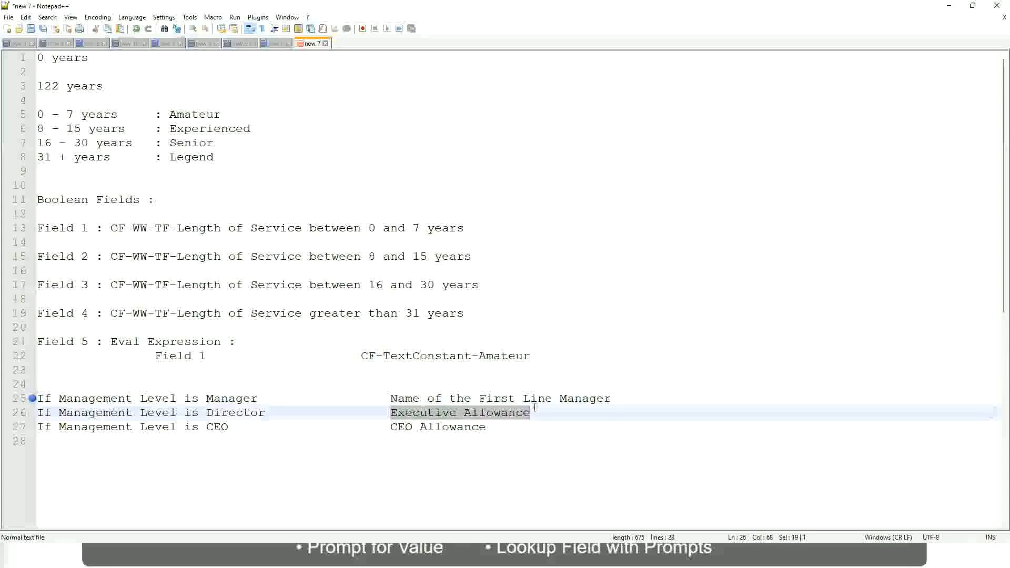
text(Name )
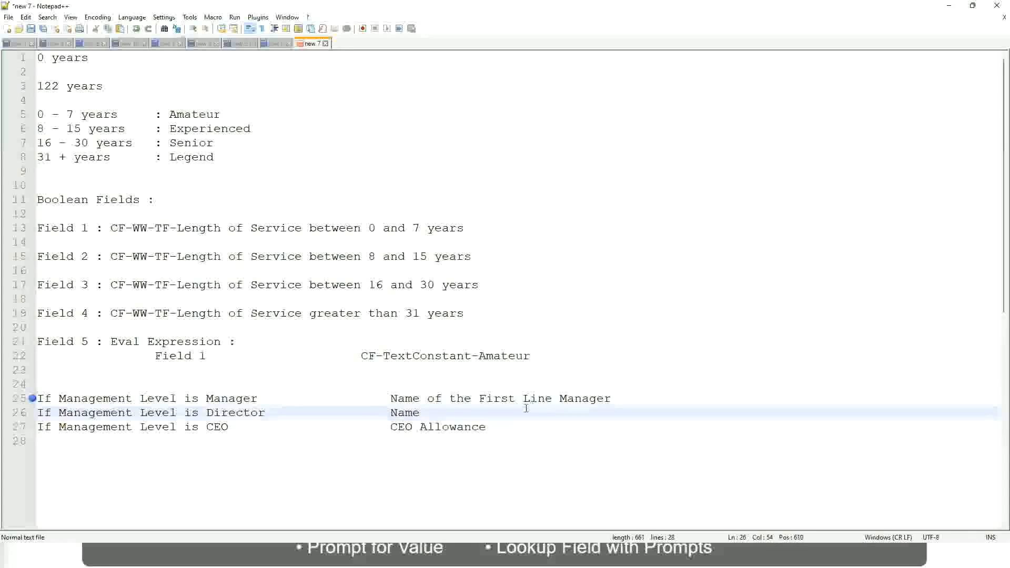
text(of Firs)
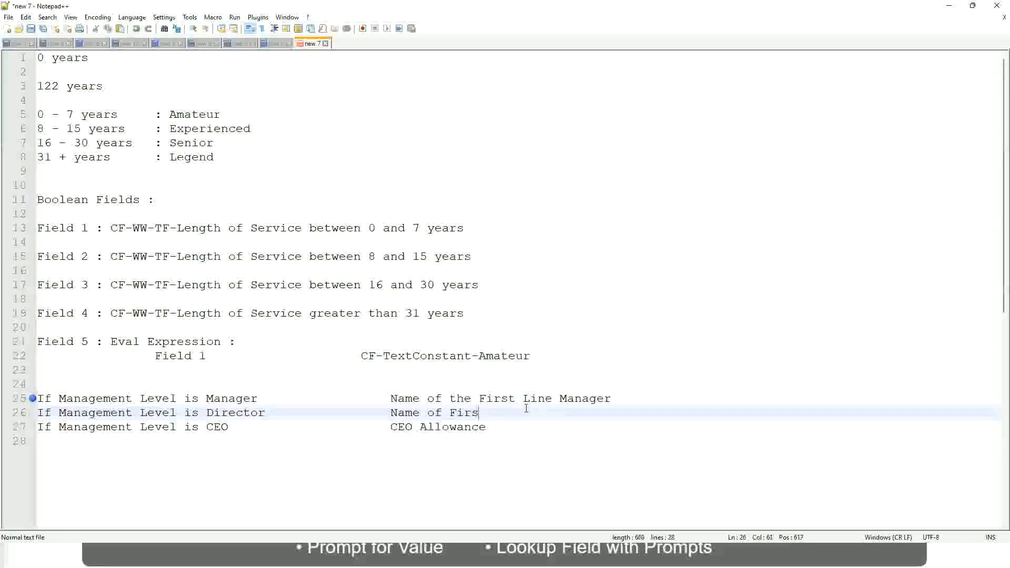
key(BackSpace)
key(BackSpace)
key(BackSpace)
key(BackSpace)
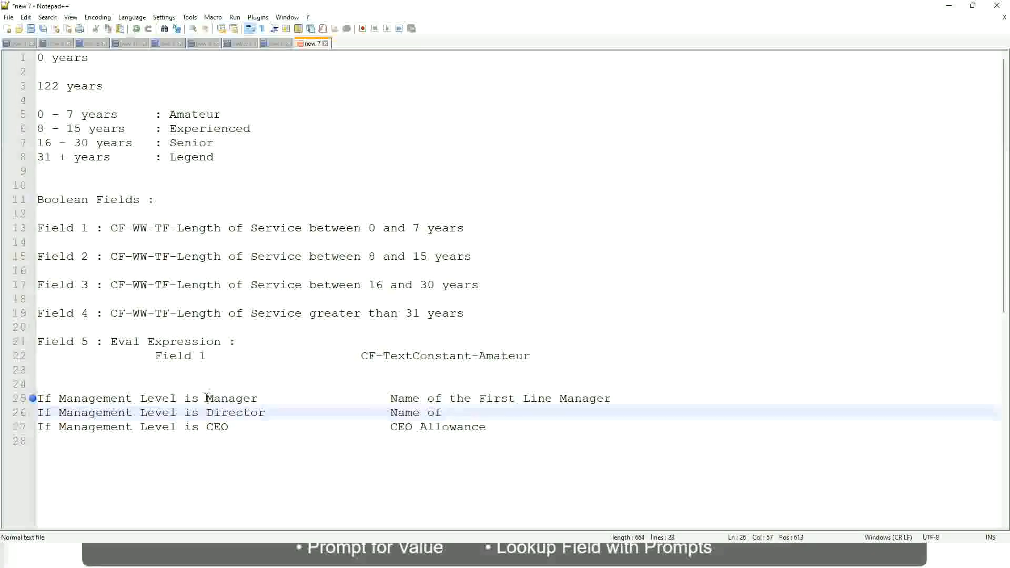
Step: Change "First" to "Second" in the outcome on line 25, keeping a single space before "Line Manager"
double_click(495, 398)
text(Second)
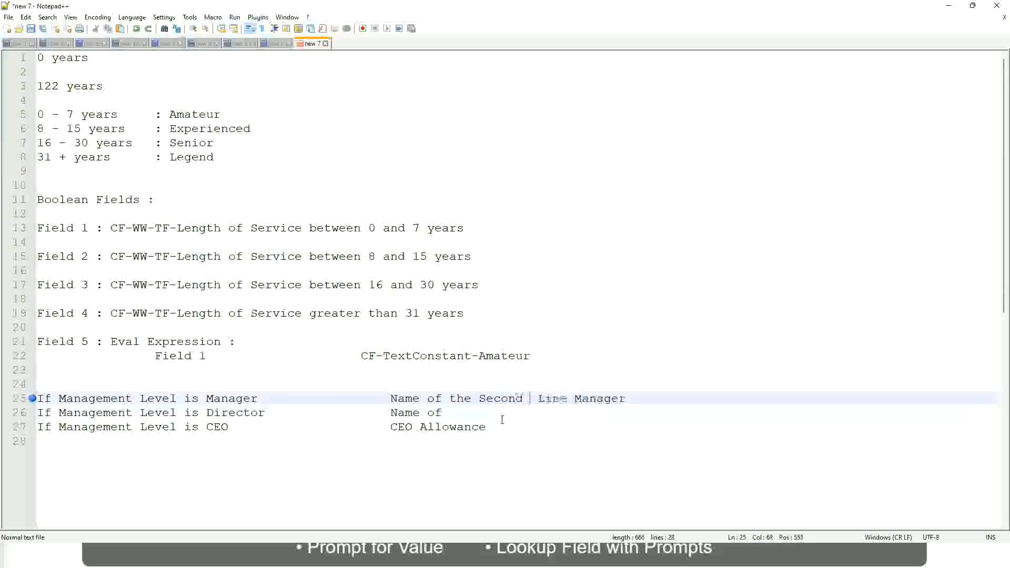
key(BackSpace)
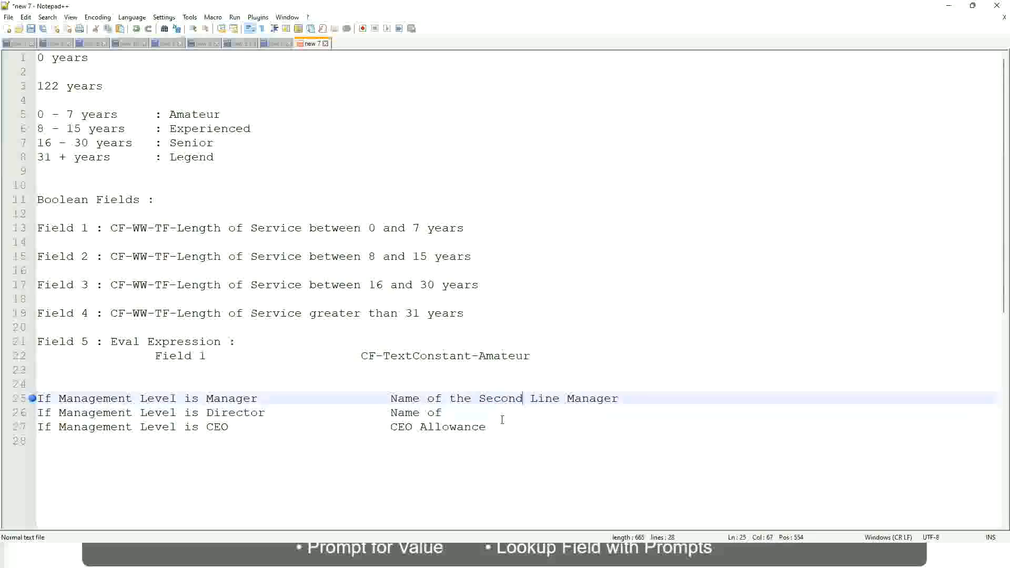
Step: Complete the outcome on line 26 as "Name of Manager"
click(457, 412)
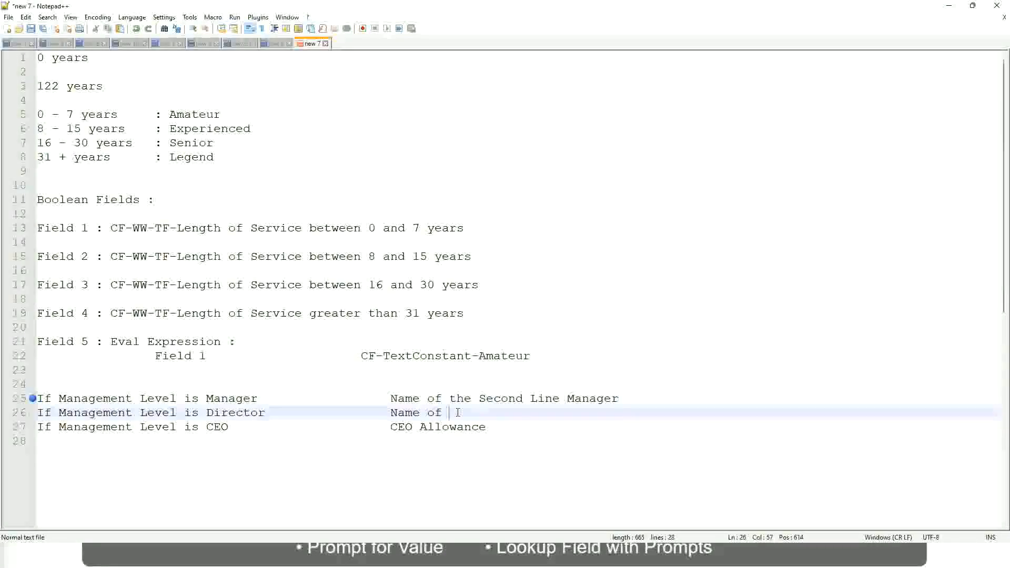
text(Manager)
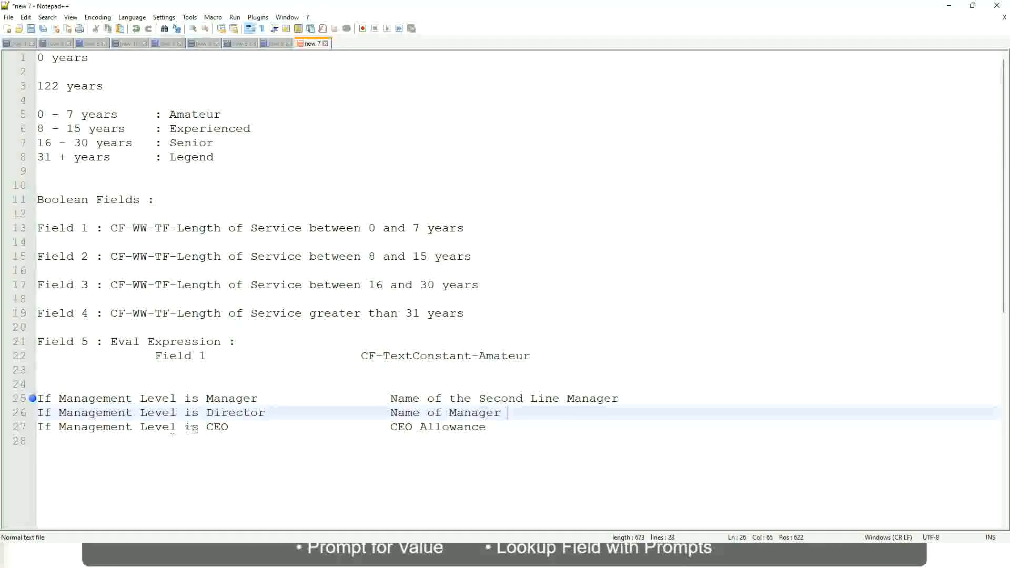
Step: Replace the outcome "CEO Allowance" on line 27 with "name of CEO/Himself/Herself"
click(377, 427)
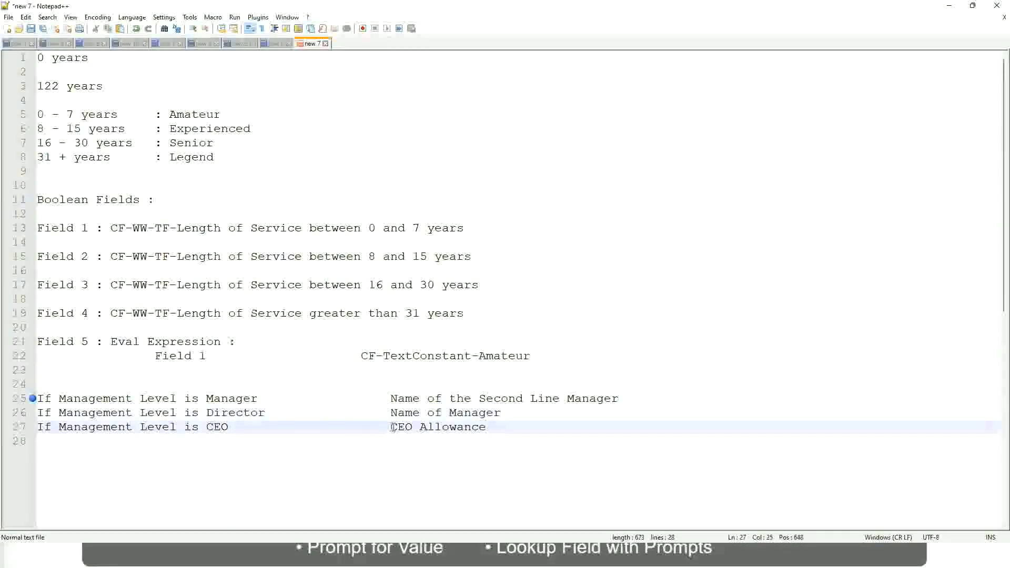
drag(390, 426, 499, 427)
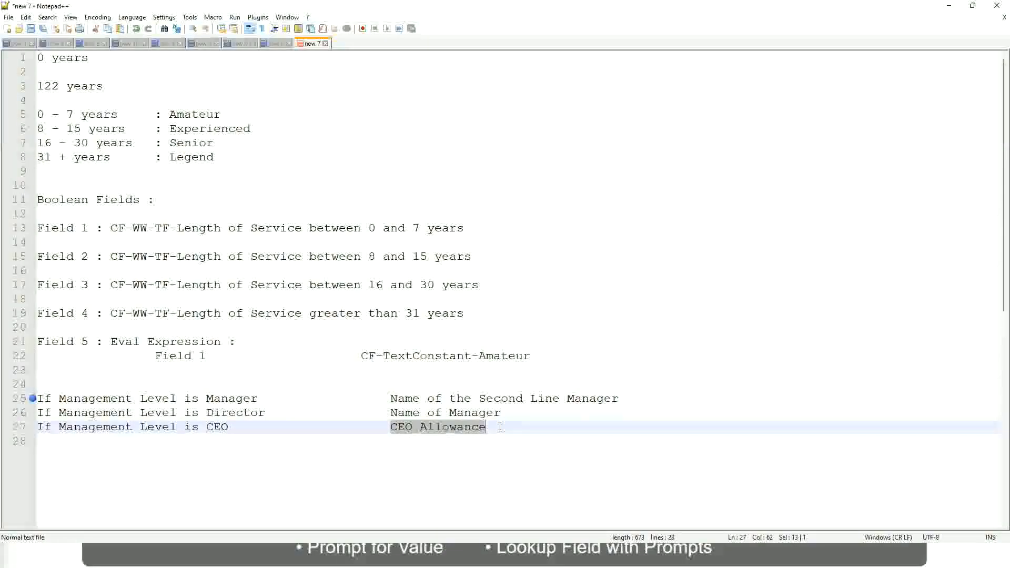
text(name of CEO)
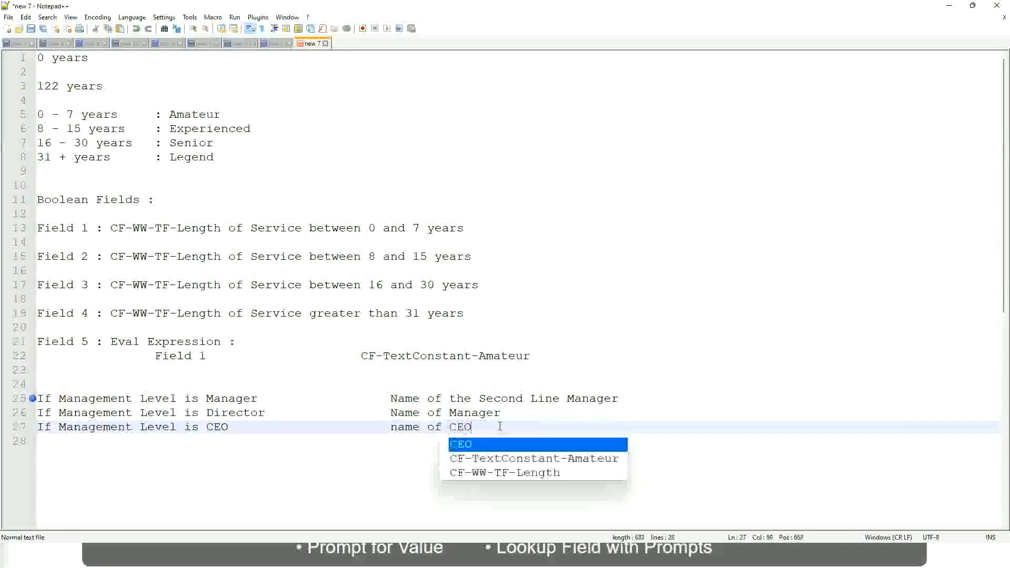
key(BackSpace)
text(/)
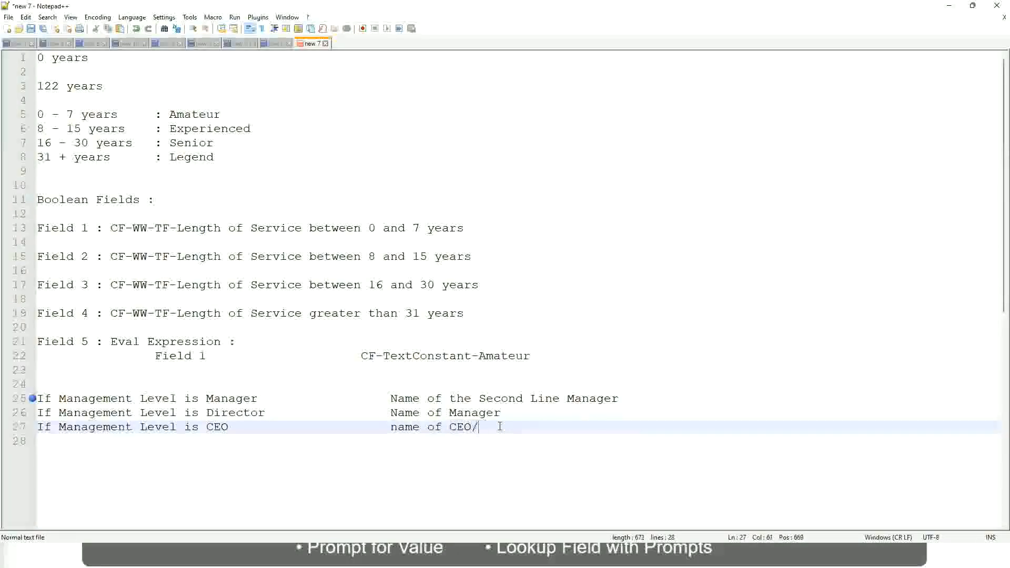
text(Himself/Herself)
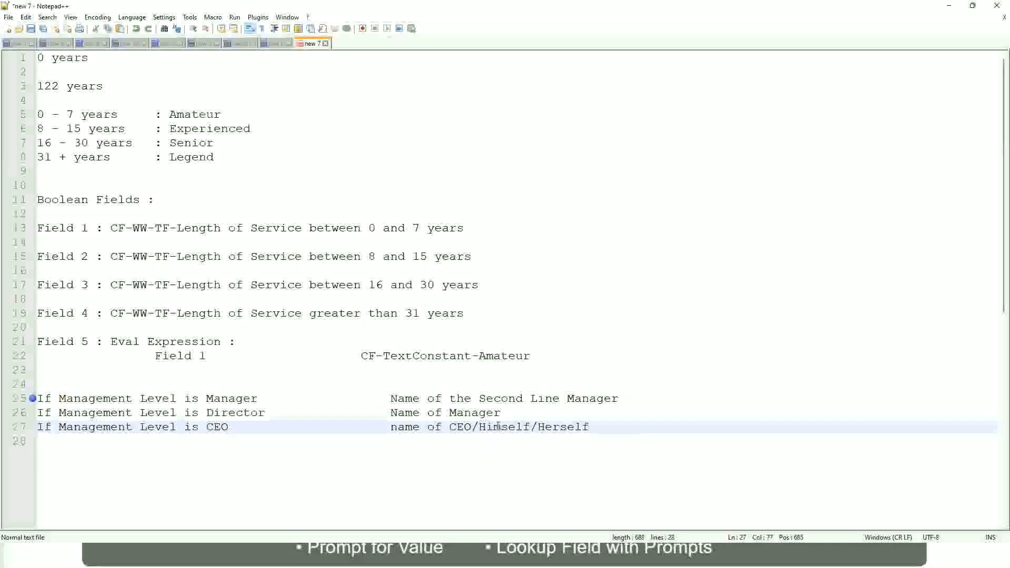
Step: Review the Manager, Director and CEO rules on lines 25 to 27 together with the outcome each one returns
click(360, 426)
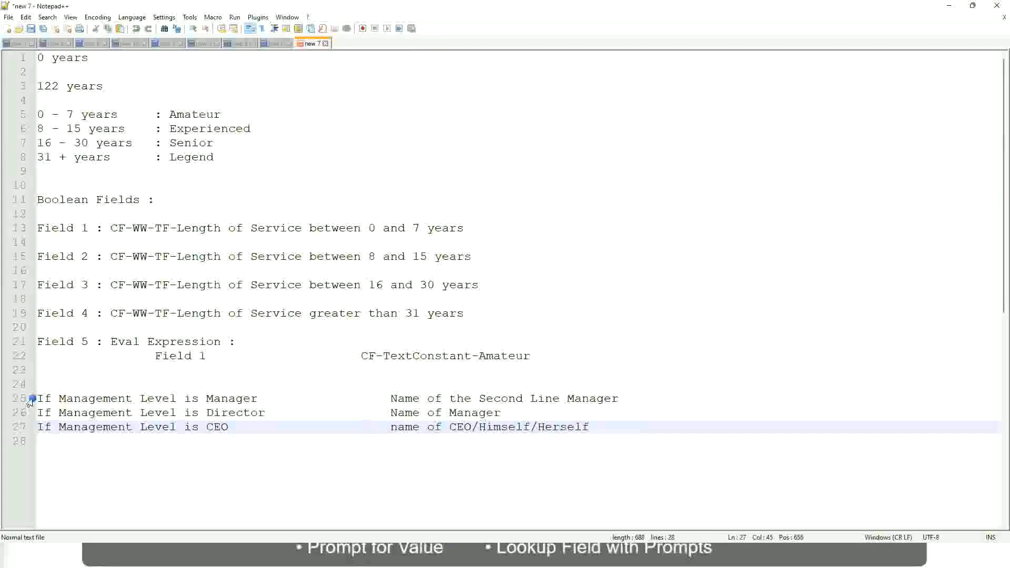
click(110, 399)
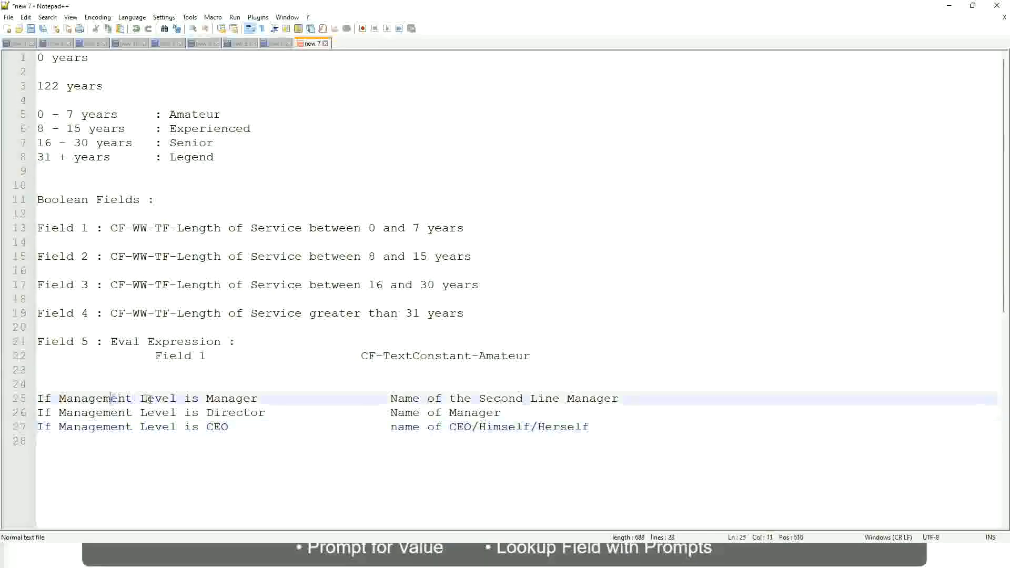
click(236, 399)
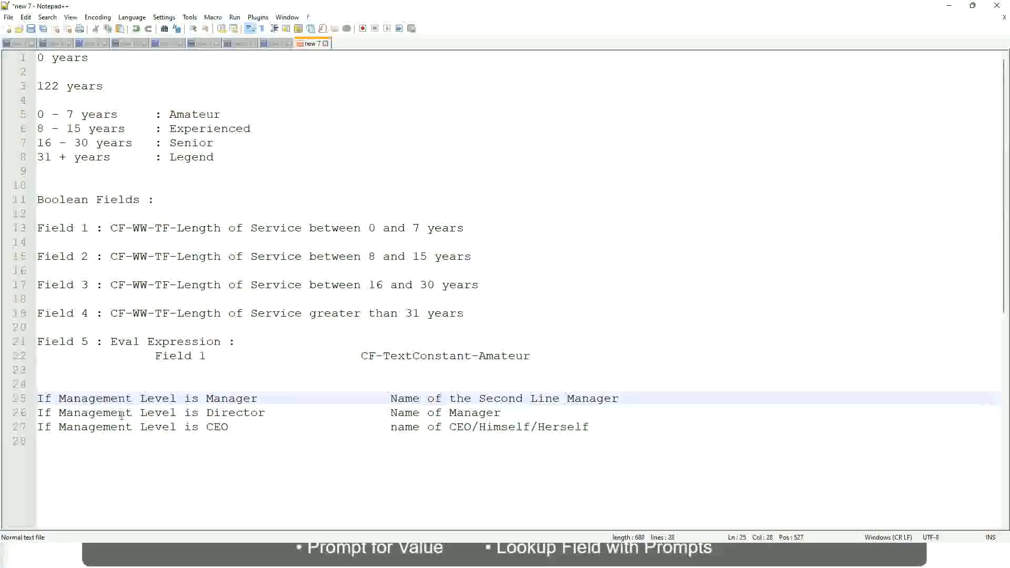
click(207, 413)
click(251, 413)
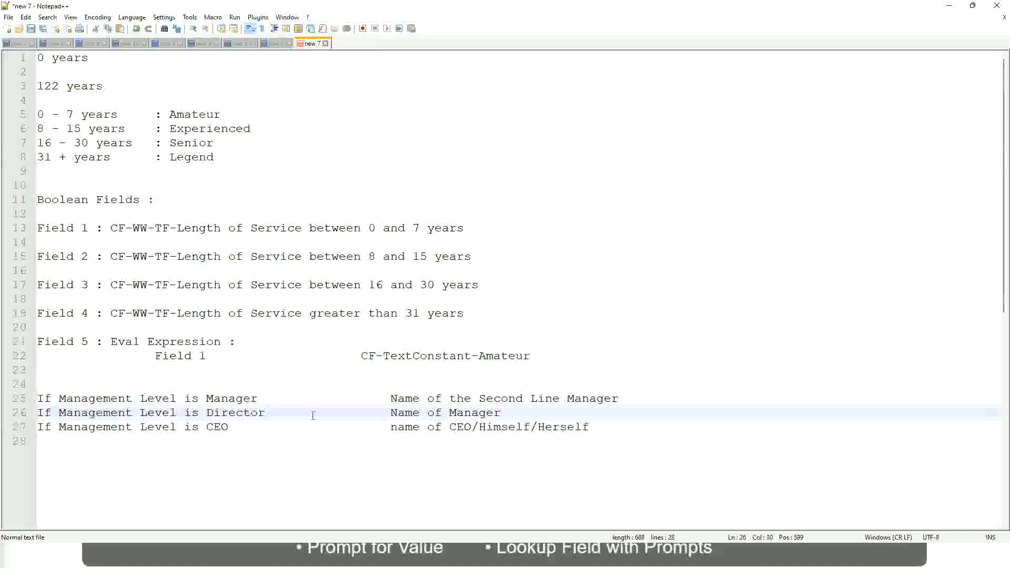
click(502, 413)
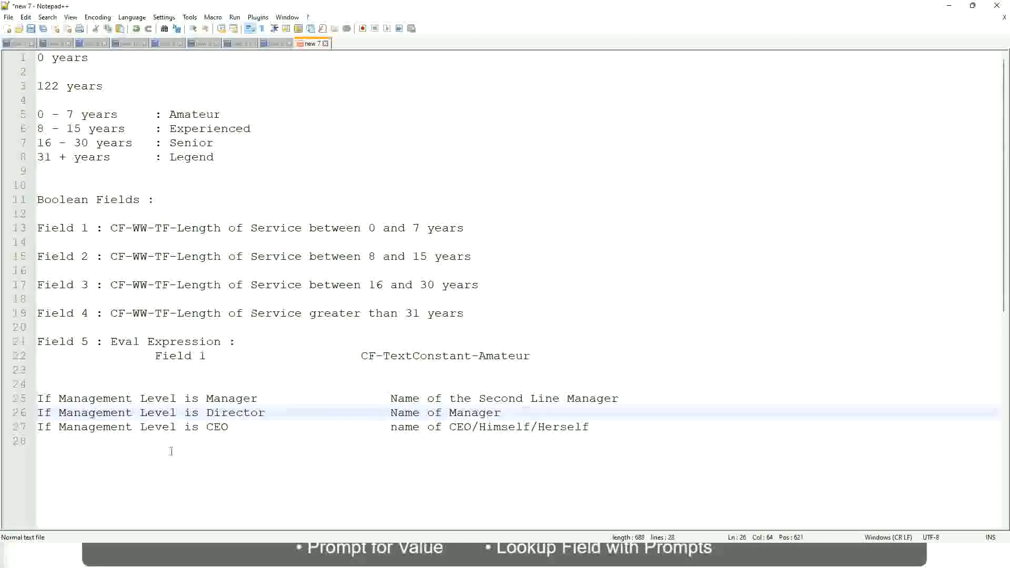
click(227, 413)
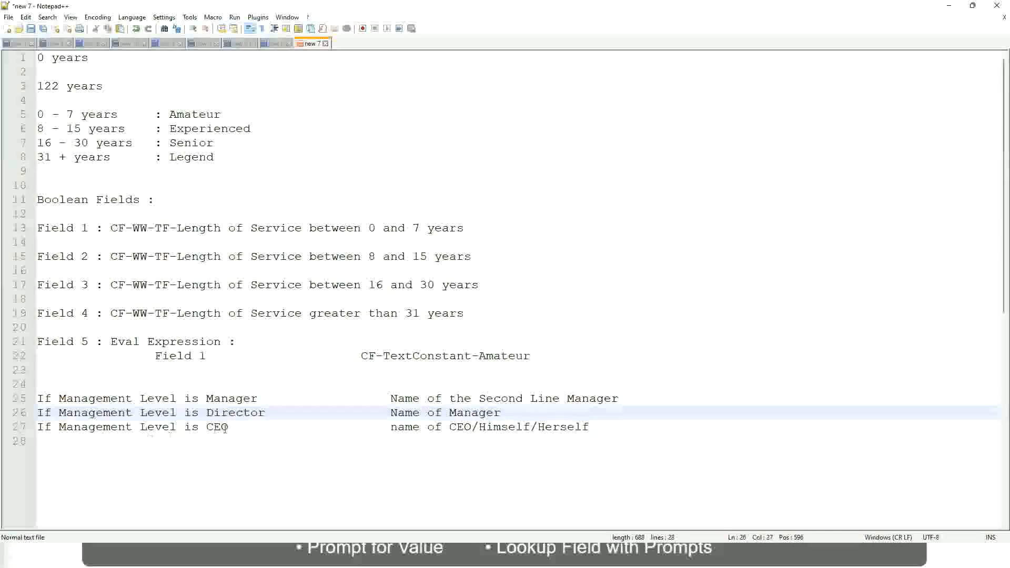
click(220, 427)
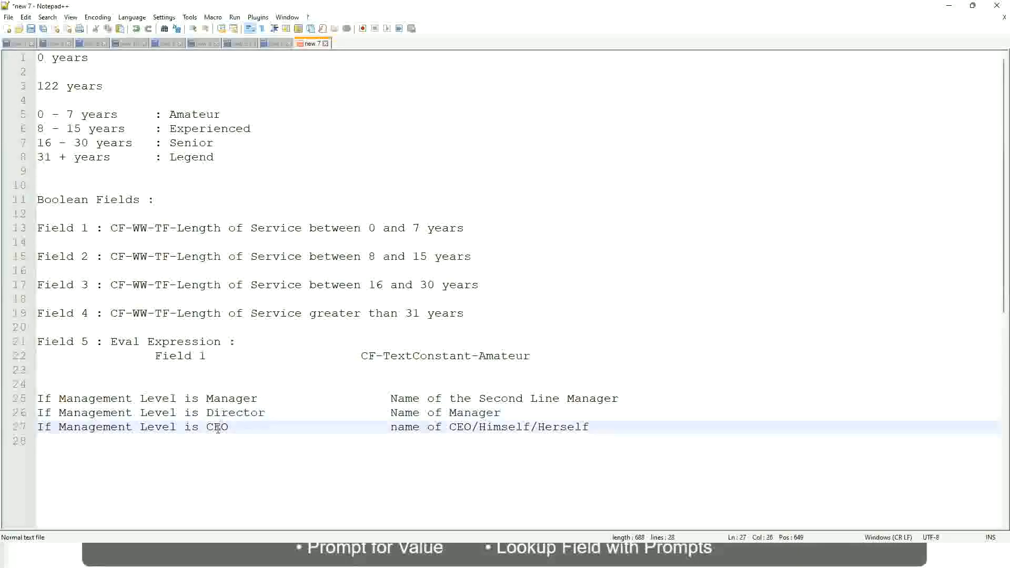
click(472, 426)
click(593, 426)
drag(615, 425, 36, 398)
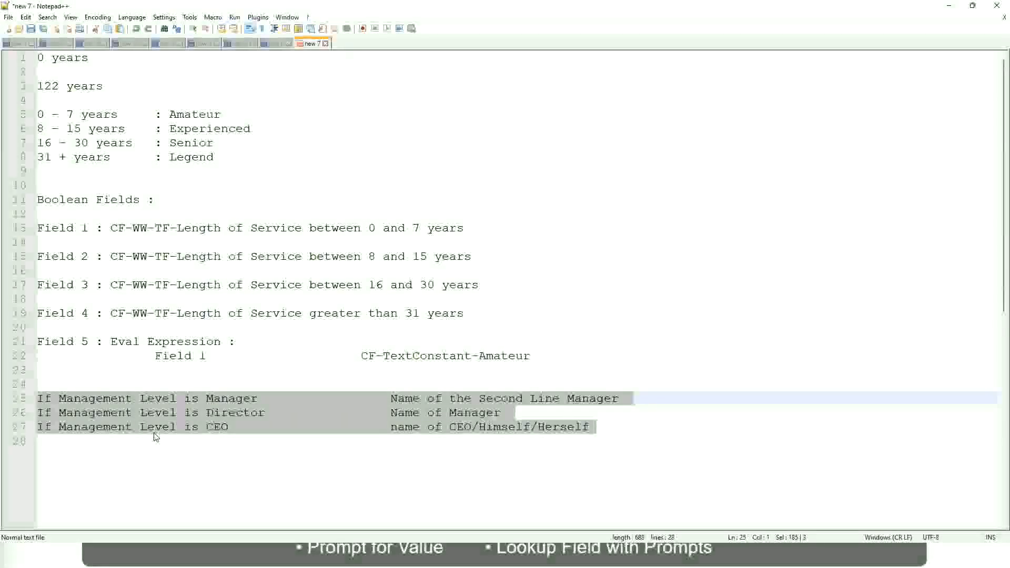
Step: Examine the outcome text on line 25 for the Manager management level
click(427, 398)
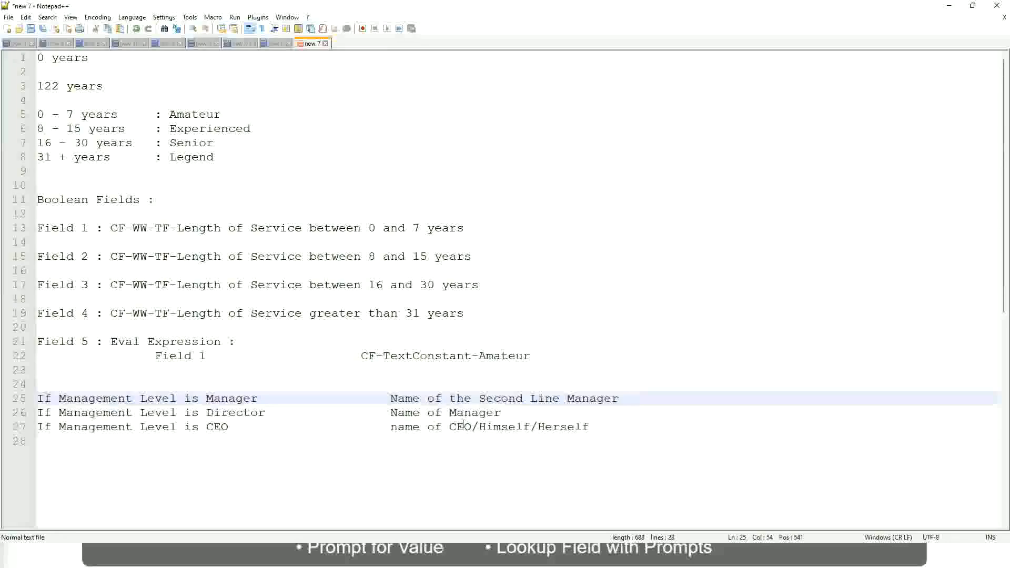
drag(390, 398, 620, 399)
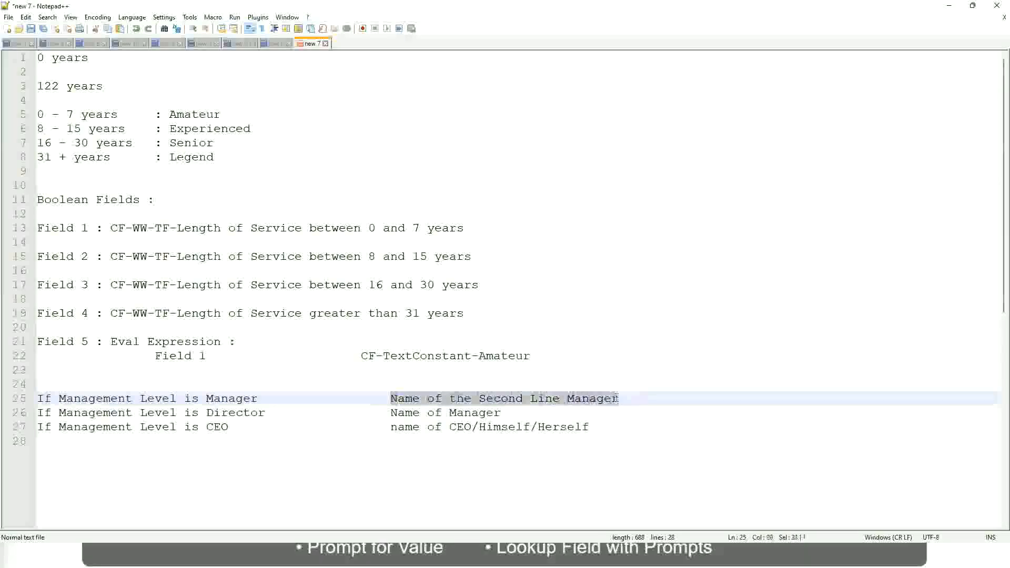
click(472, 400)
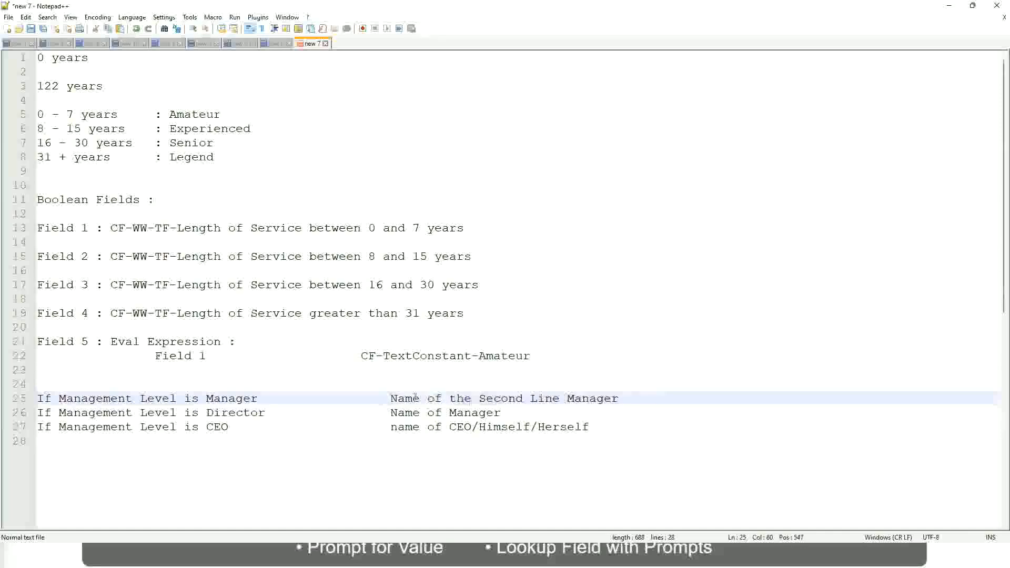
drag(390, 398, 621, 398)
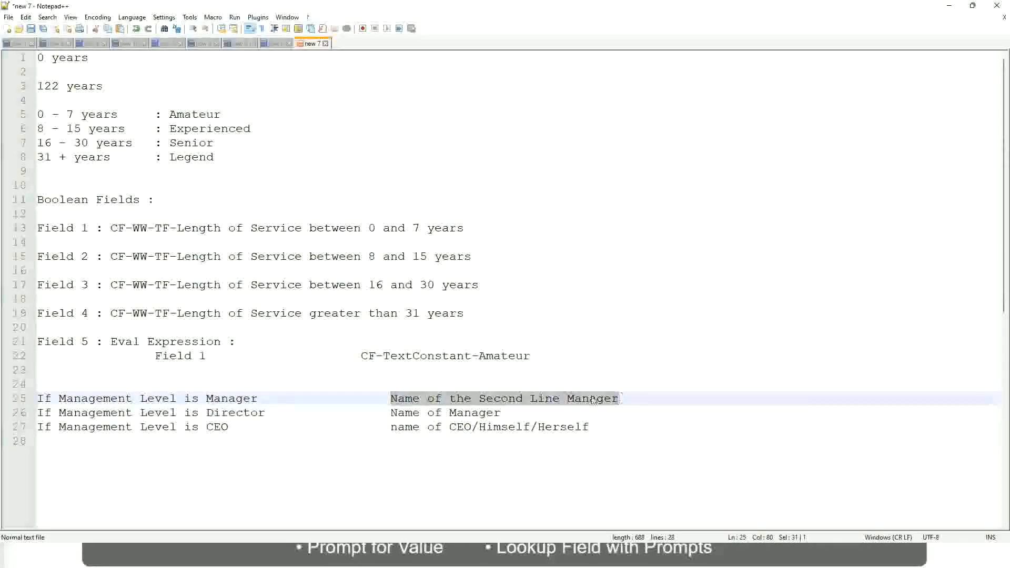
click(517, 403)
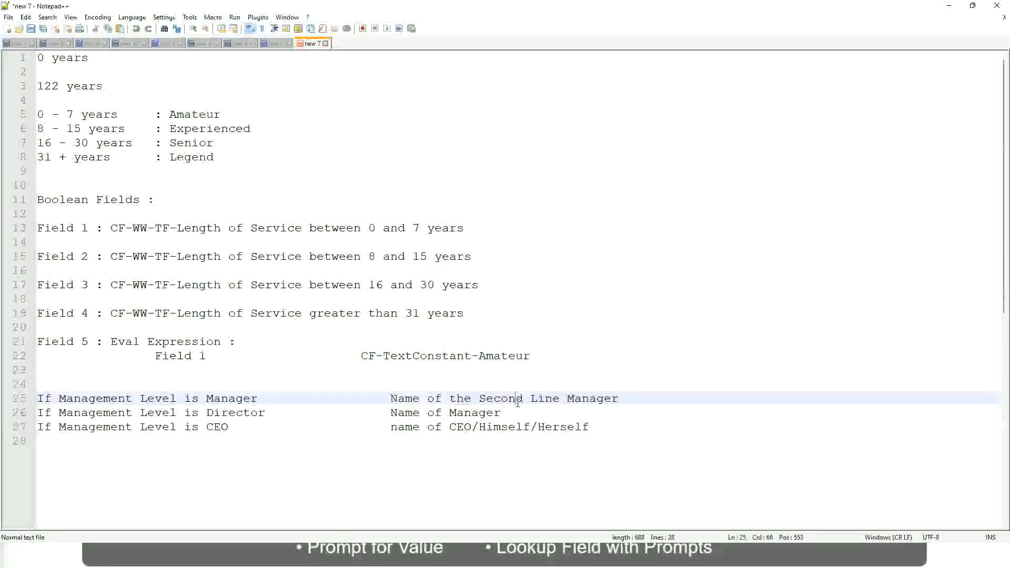
click(263, 399)
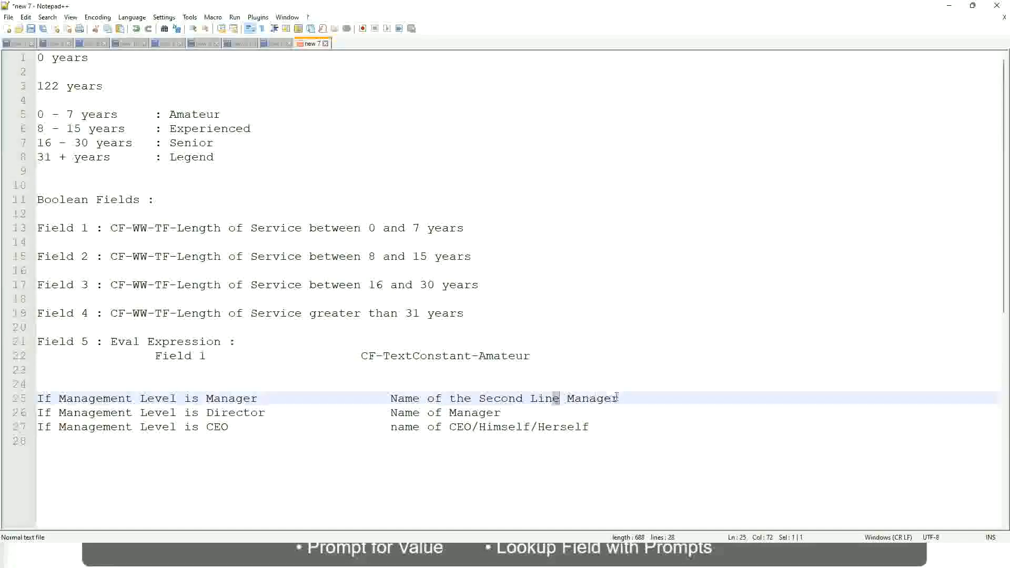
click(635, 395)
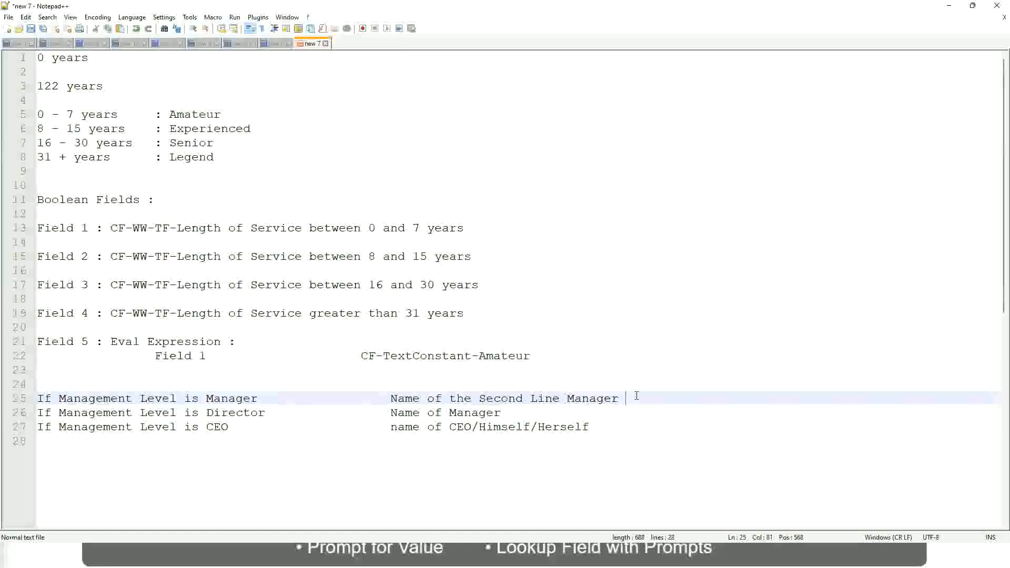
click(596, 396)
Step: Compare the experience band names on lines 5 to 8 with the manager-related outcomes on lines 25 to 27
double_click(195, 115)
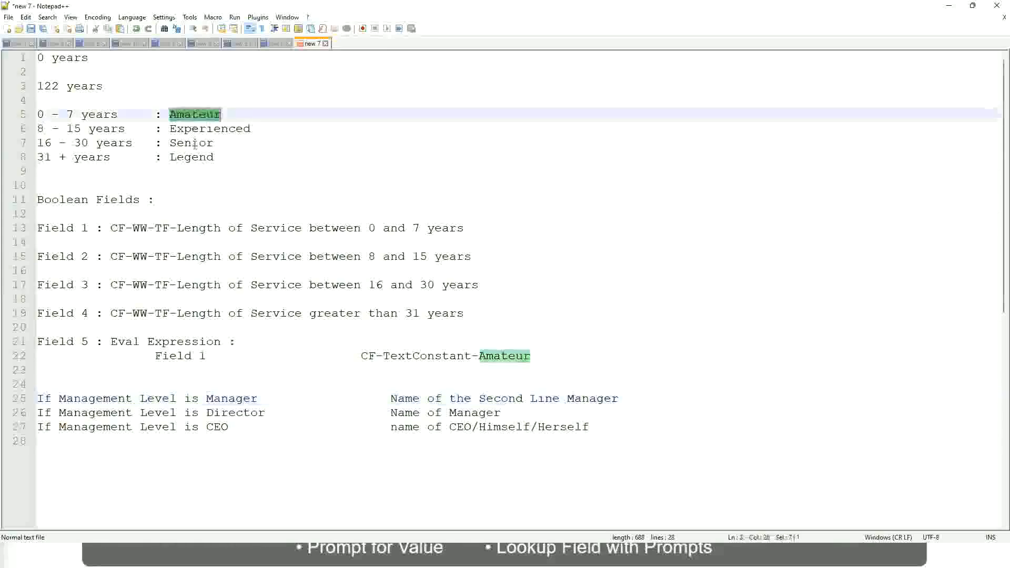
double_click(194, 129)
double_click(195, 144)
click(191, 157)
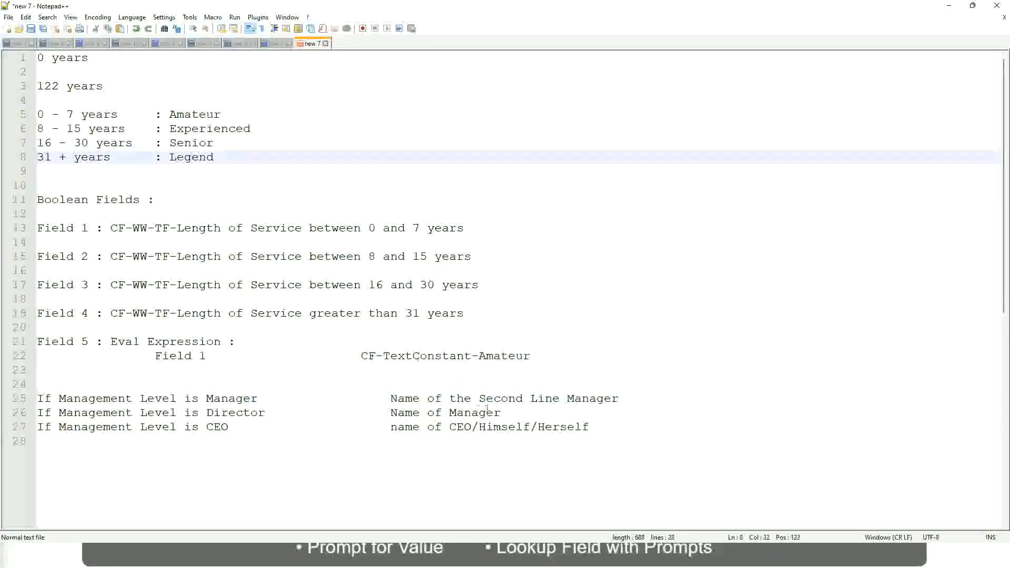
click(517, 427)
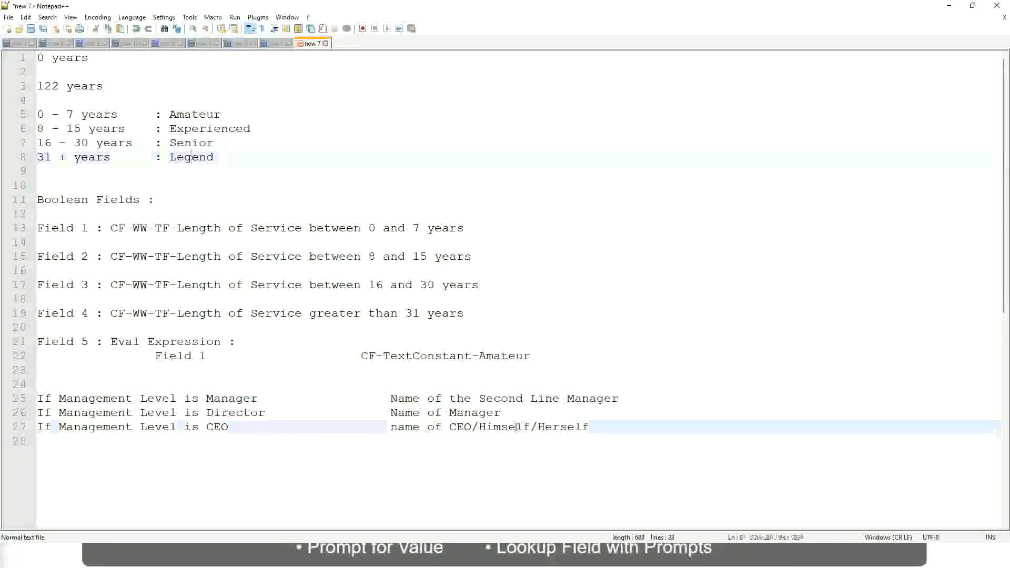
click(474, 410)
click(485, 399)
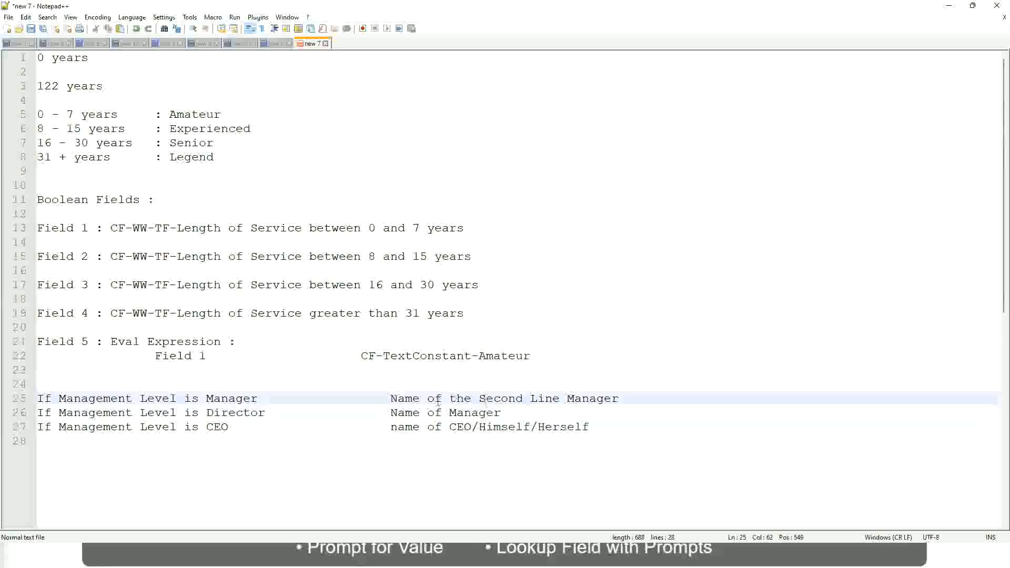
Step: Switch to Workday, copy the name of the saved calculated field CF-WW-LRB-Identify Experience Bands from years of Service, and finish the save confirmation
click(275, 420)
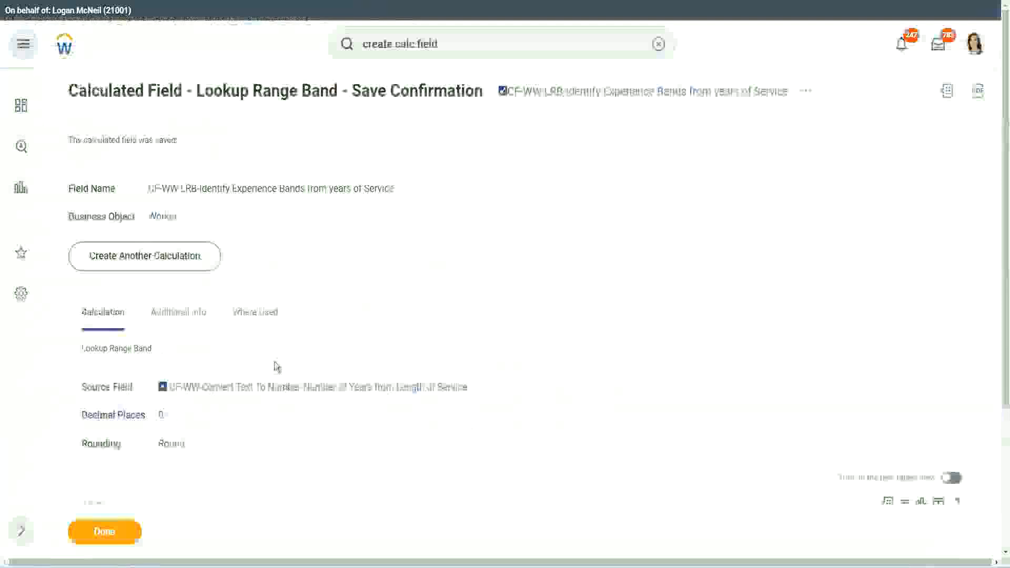
scroll(384, 160, down, 3)
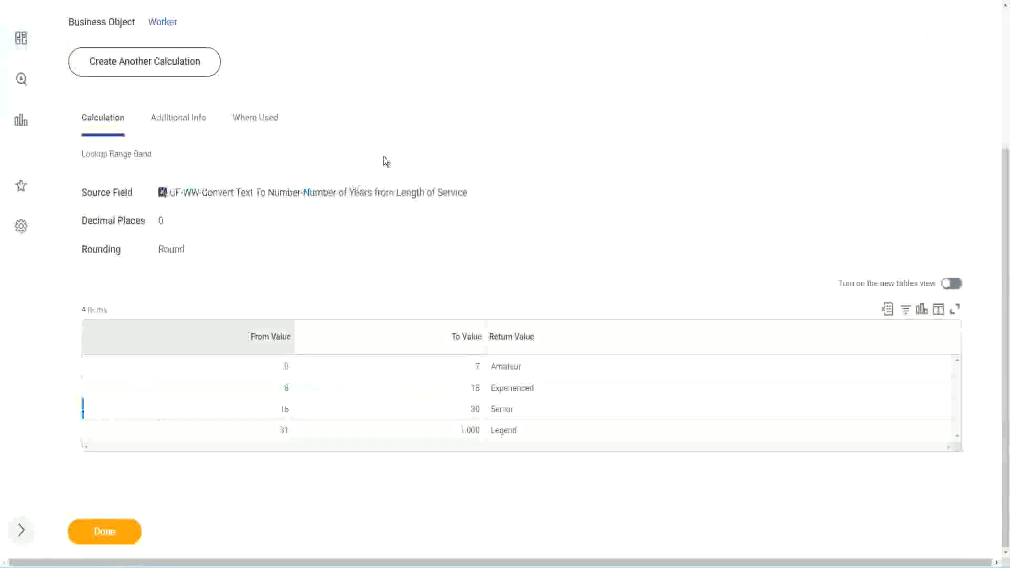
scroll(393, 205, up, 3)
right_click(595, 103)
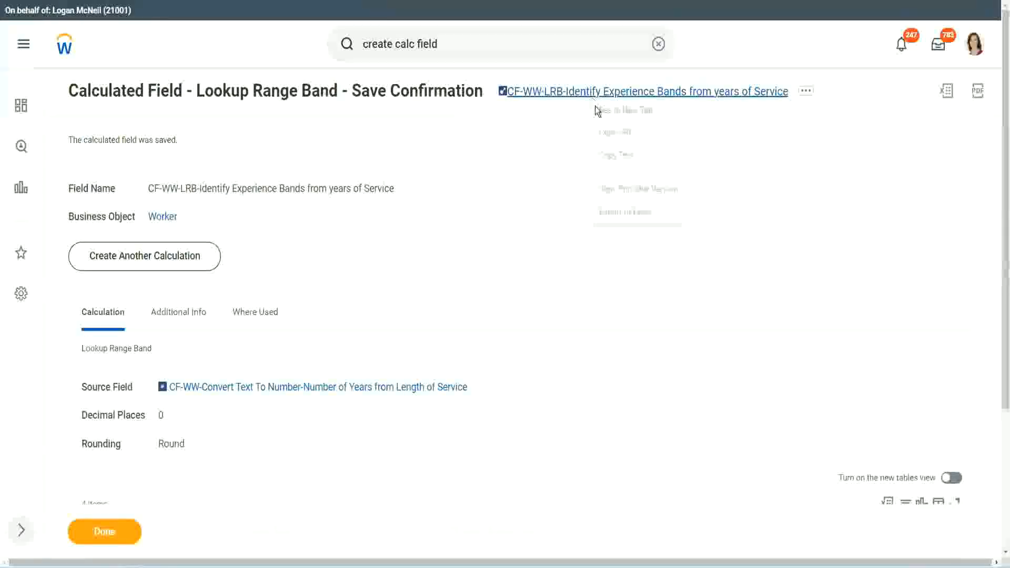
click(626, 157)
click(96, 539)
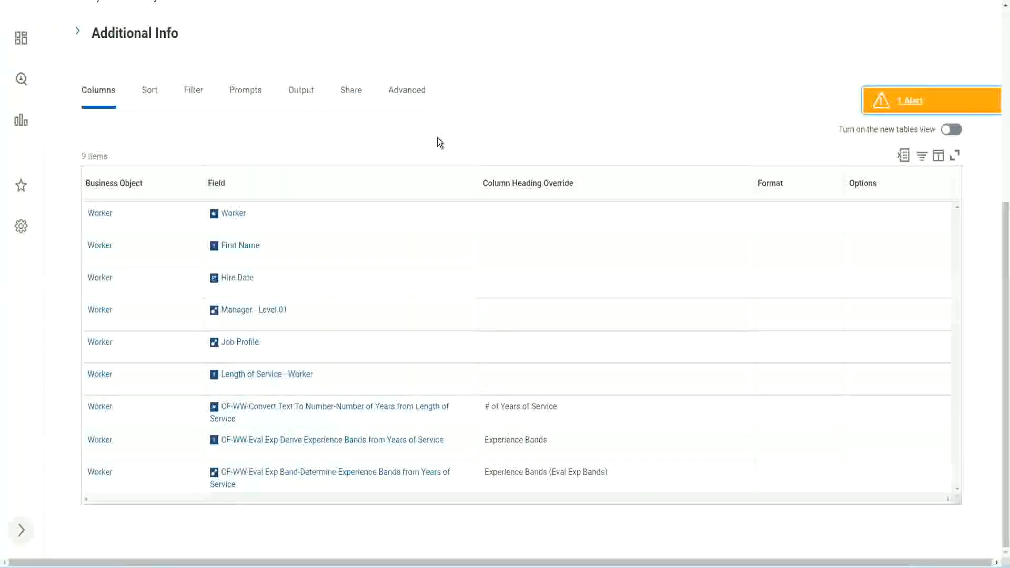
Step: Open the custom report WW Employee Details for editing
scroll(435, 126, up, 6)
click(348, 113)
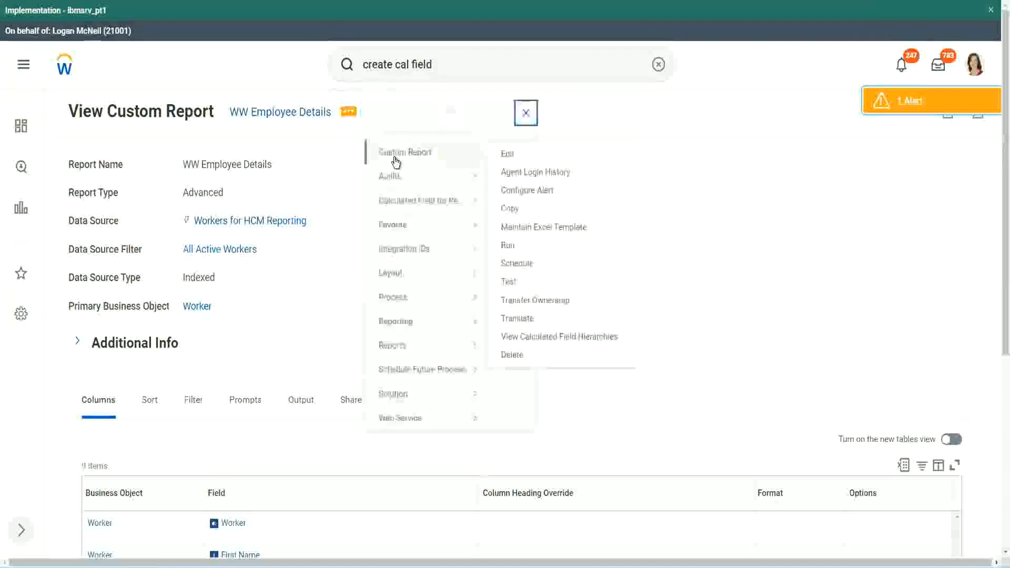
click(508, 153)
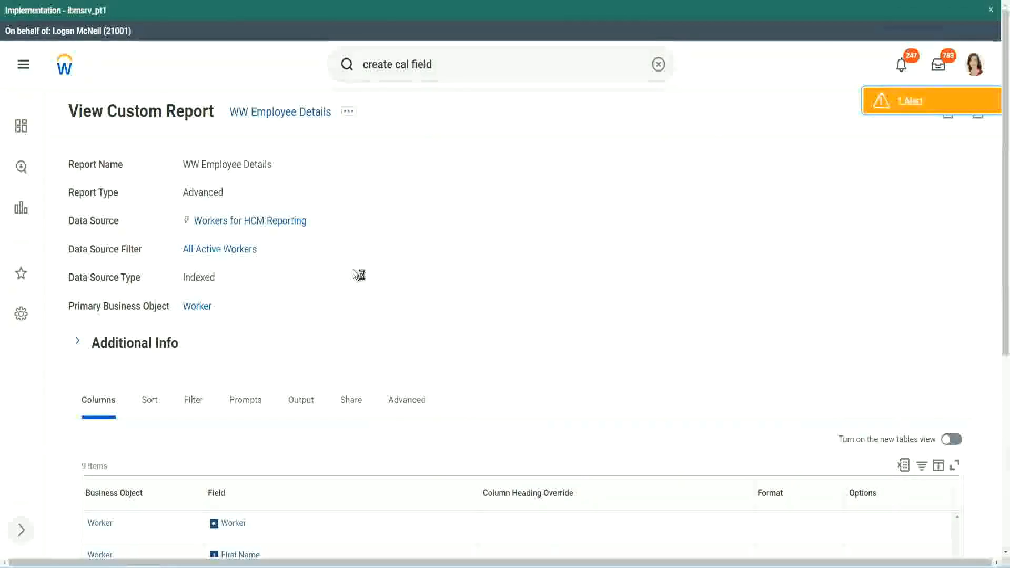
Step: Add a Worker column after the last report column using the field CF-WW-LRB-Identify Experience Bands from years of Service
scroll(384, 274, down, 6)
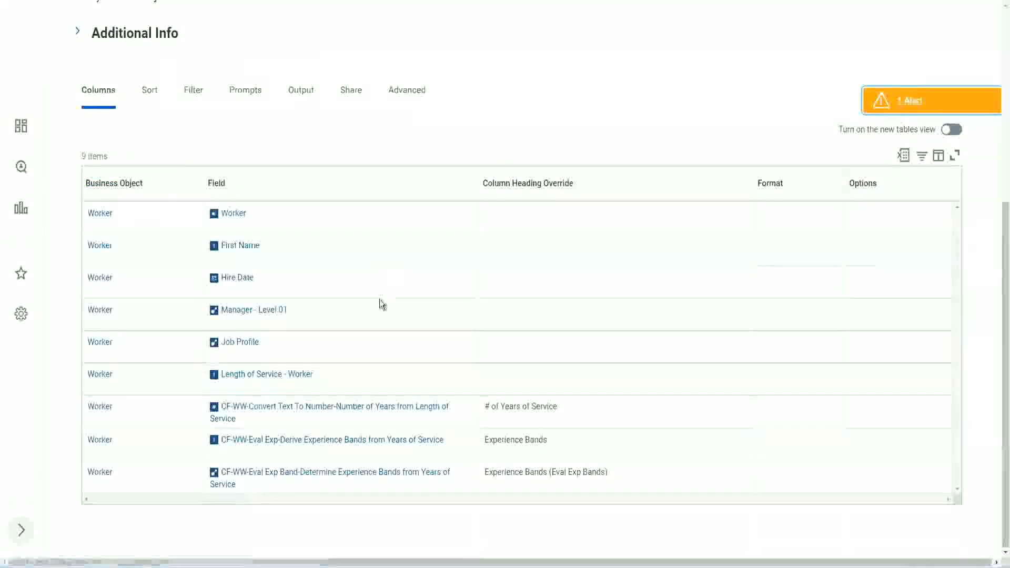
scroll(379, 292, down, 6)
scroll(193, 361, down, 3)
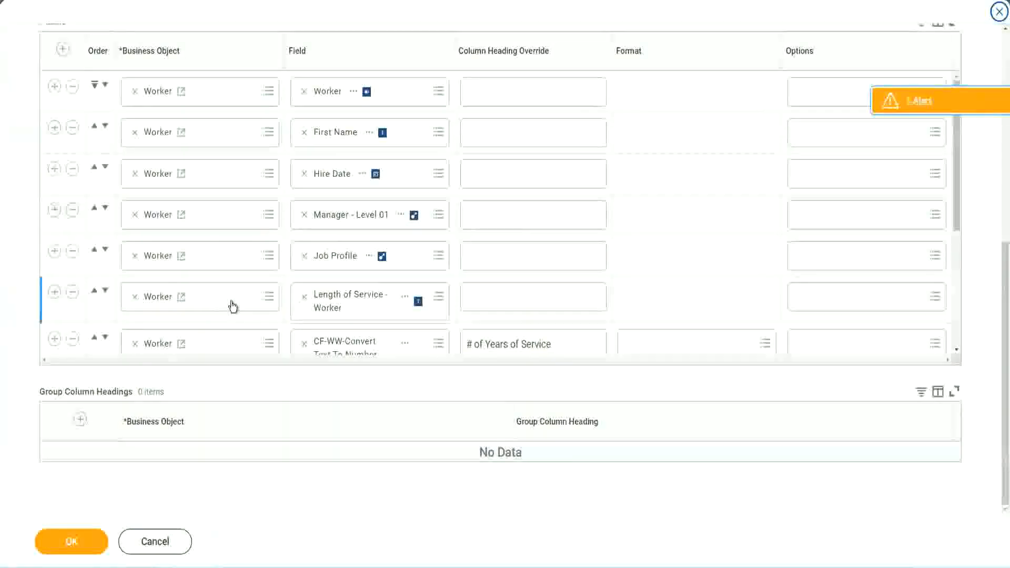
scroll(158, 316, down, 5)
click(55, 283)
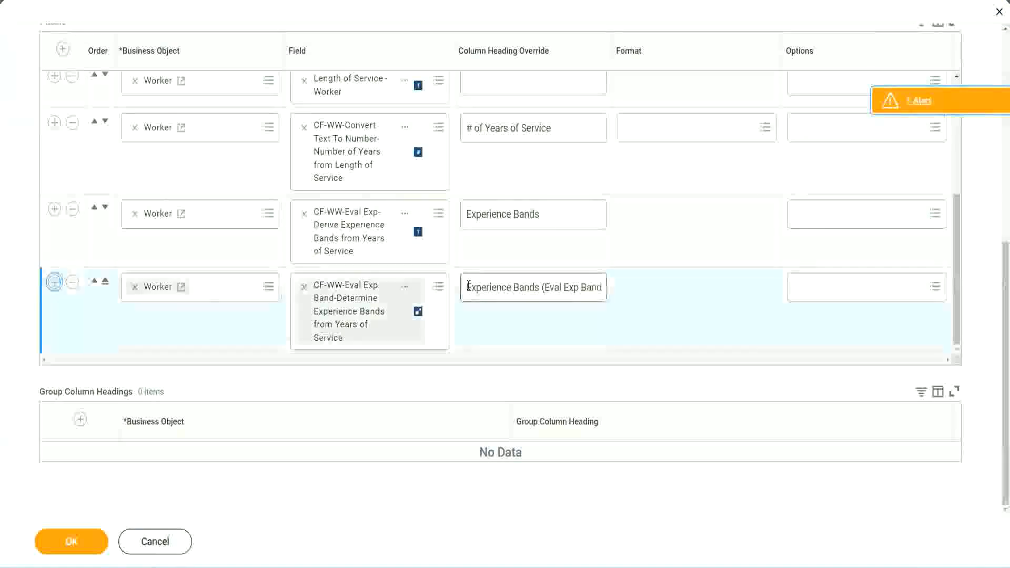
click(342, 335)
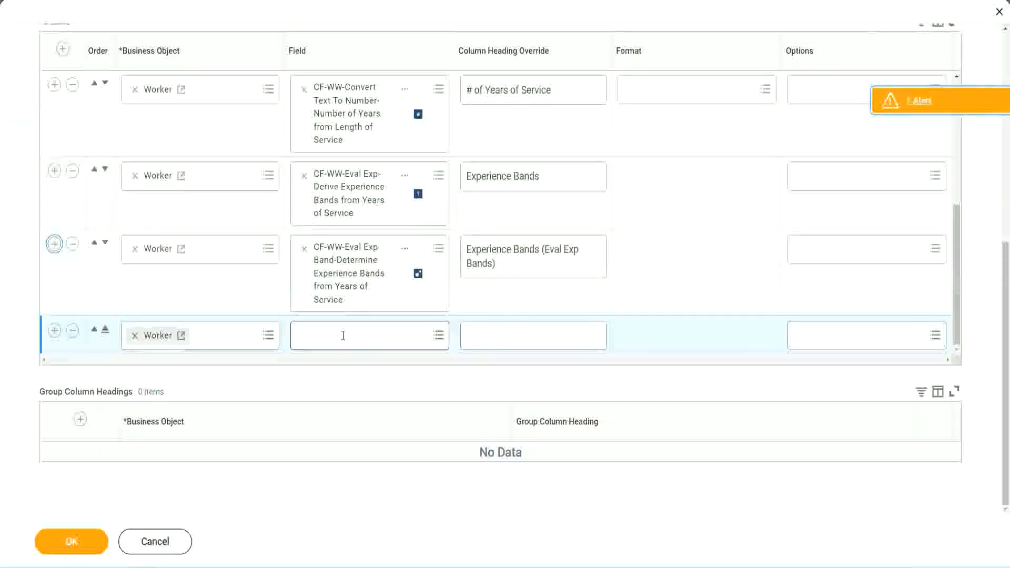
key(ctrl+v)
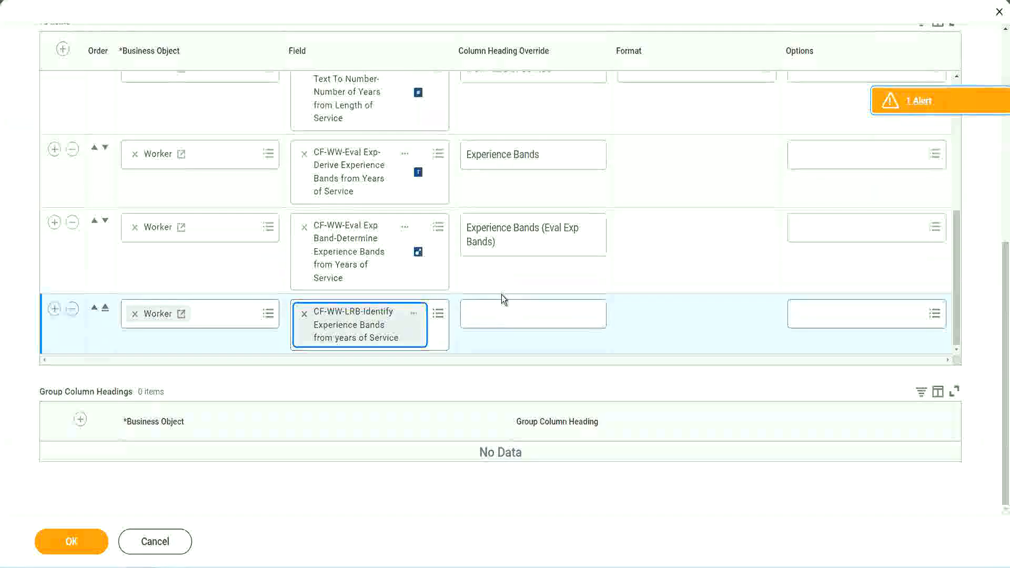
Step: Set the column heading override of the new Lookup Range Band column to "Experience Bands (LRB)" and save the report changes
click(504, 307)
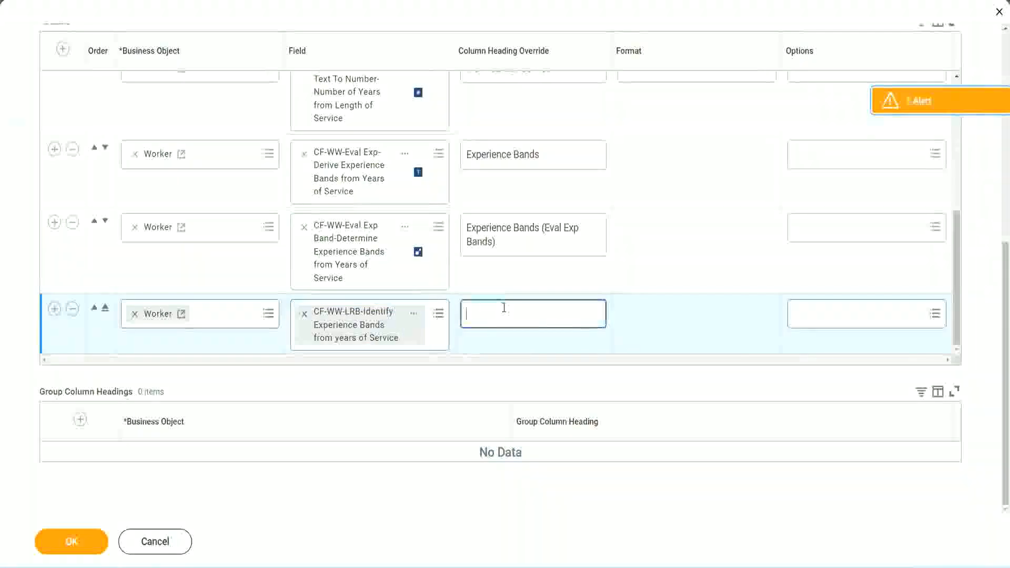
text(Ex)
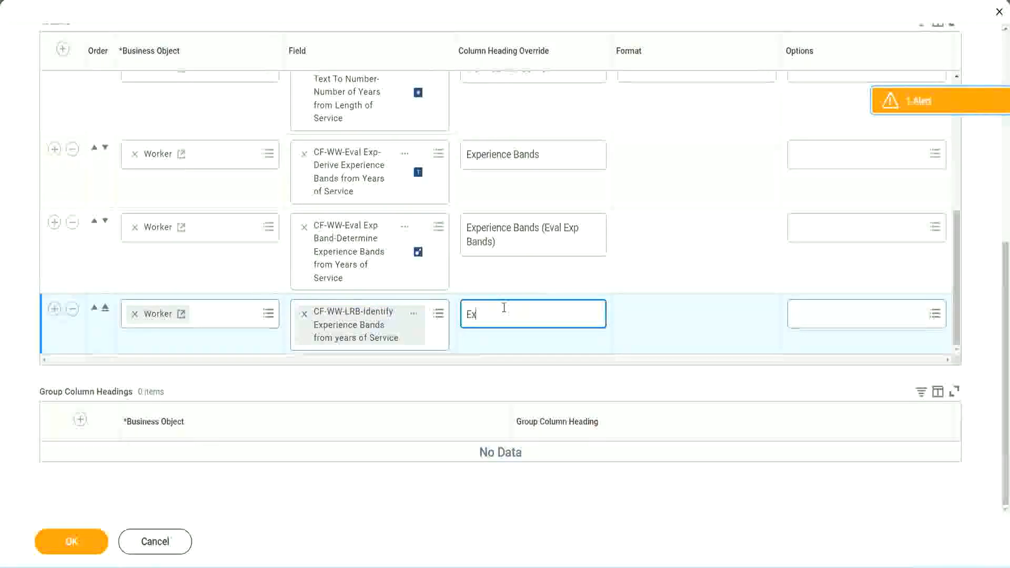
text(periernce)
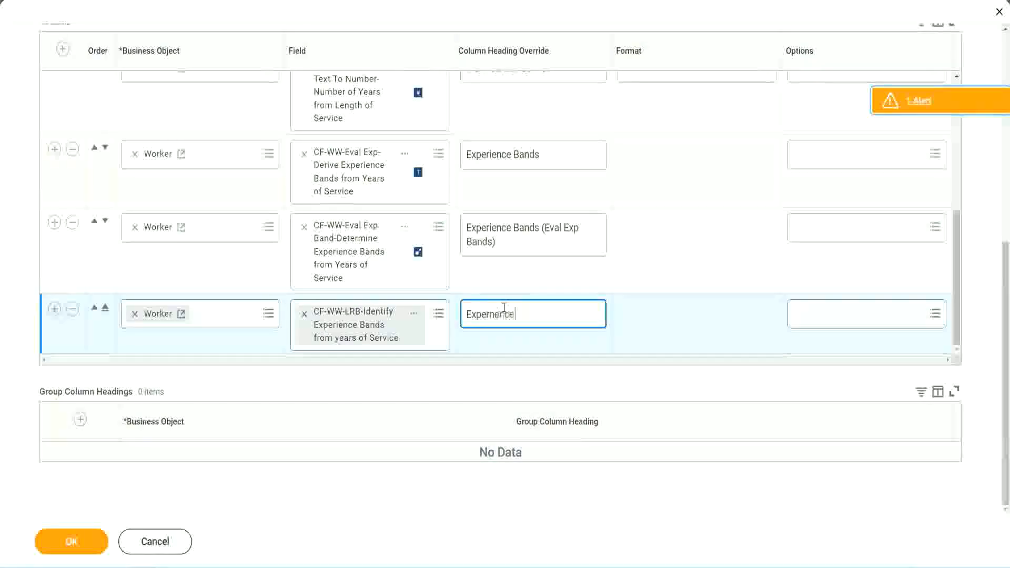
key(BackSpace)
key(BackSpace)
key(BackSpace)
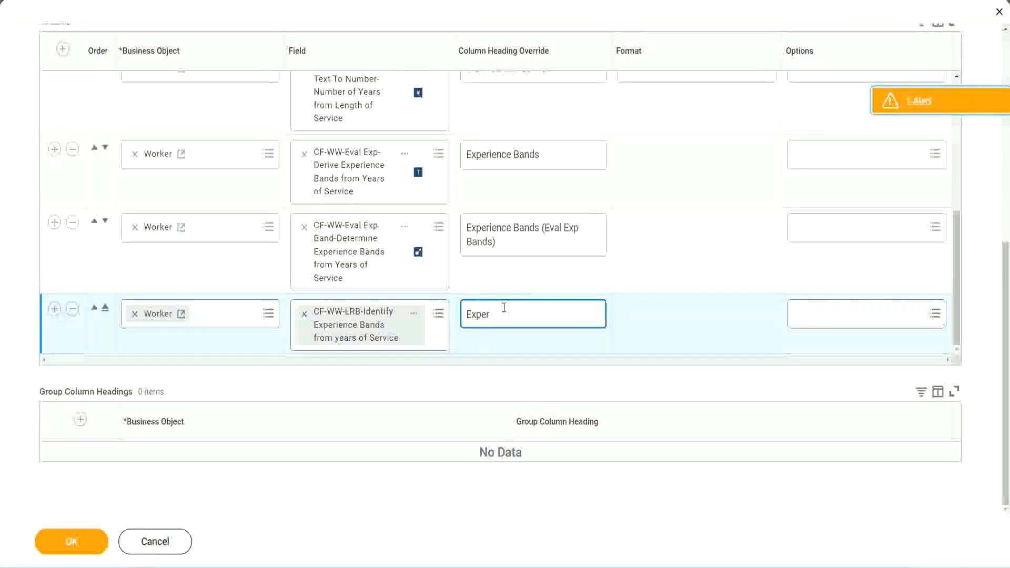
text(ience Bands)
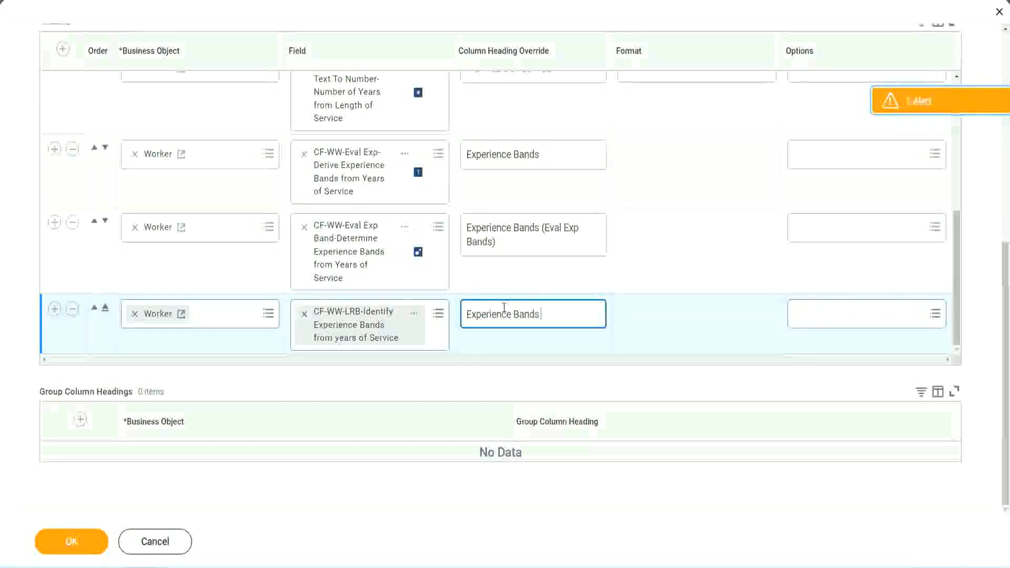
text( (LRB))
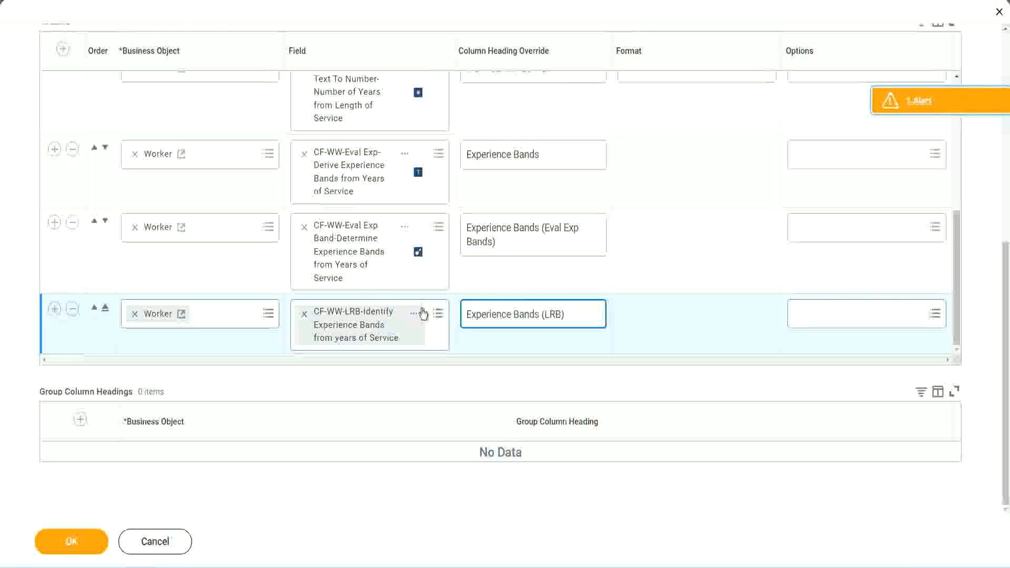
click(89, 553)
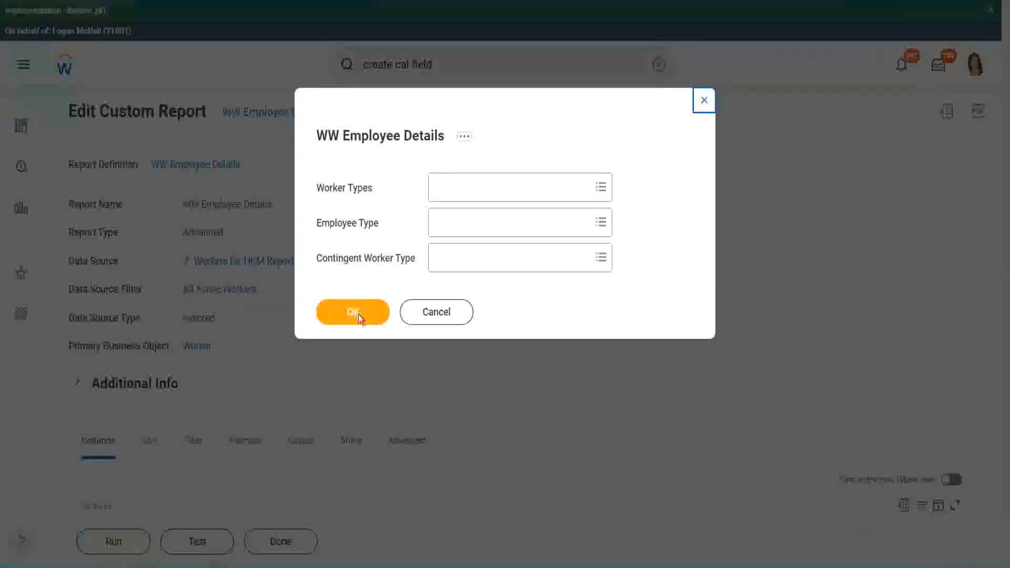
Step: Run the WW Employee Details report with all prompts blank and compare the three Experience Bands columns with the years of service
click(358, 315)
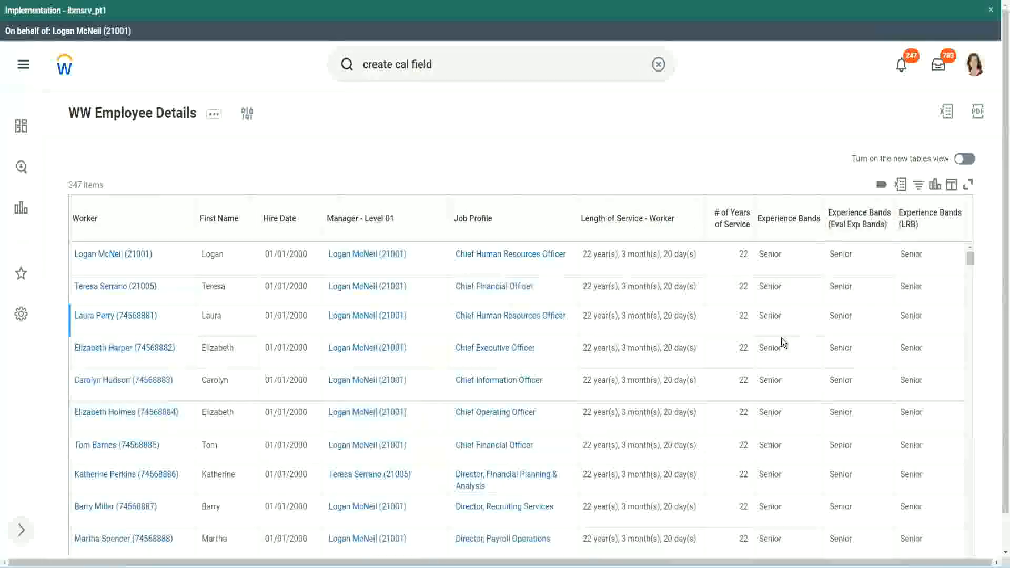
double_click(773, 254)
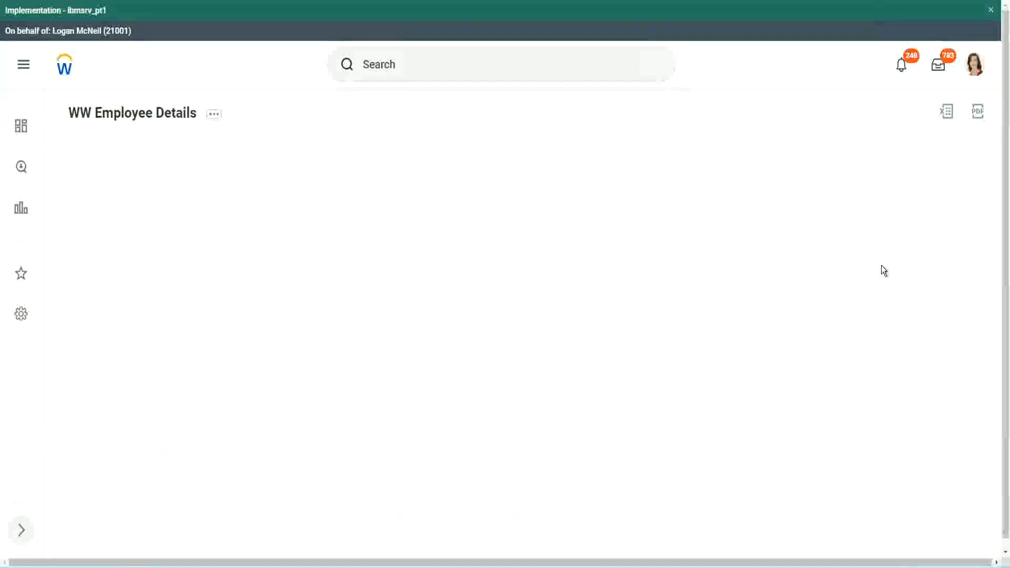
scroll(878, 295, down, 10)
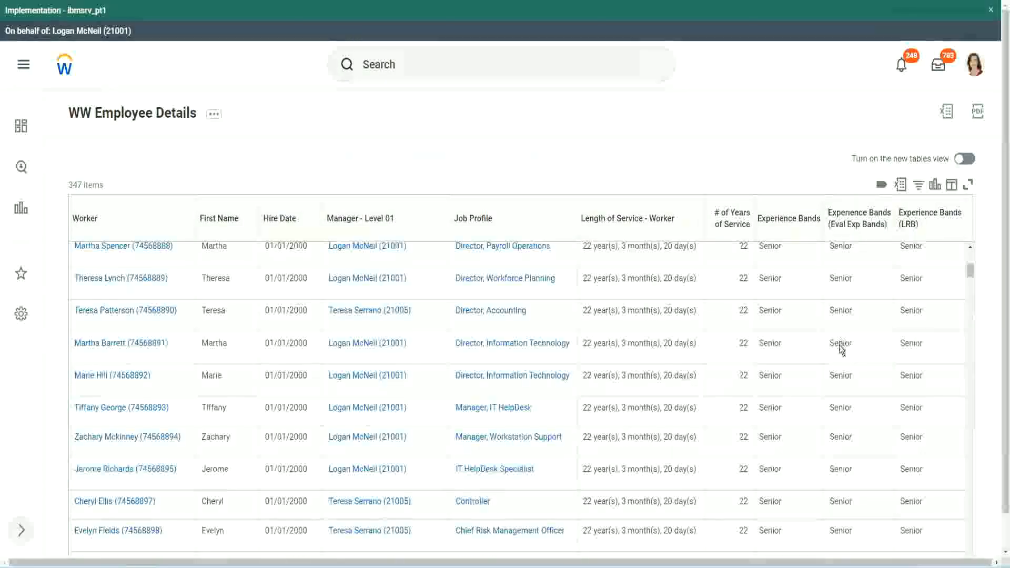
scroll(836, 356, down, 3)
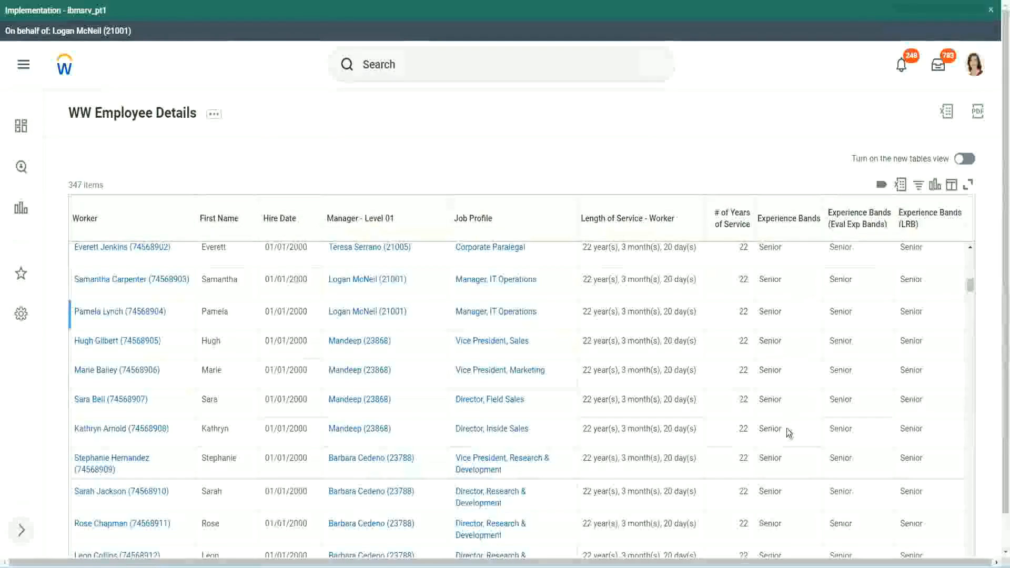
scroll(786, 467, down, 3)
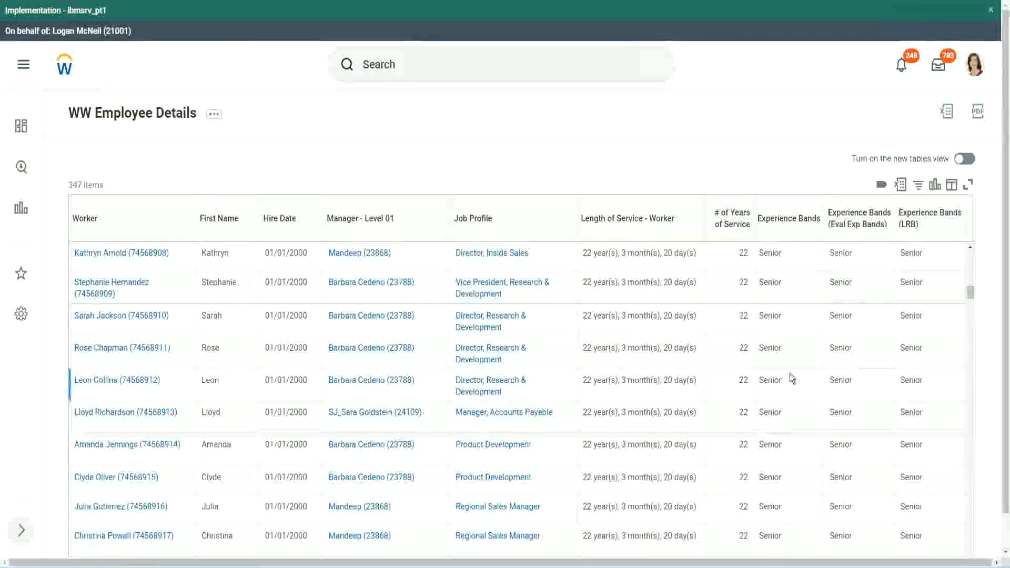
scroll(790, 373, down, 1)
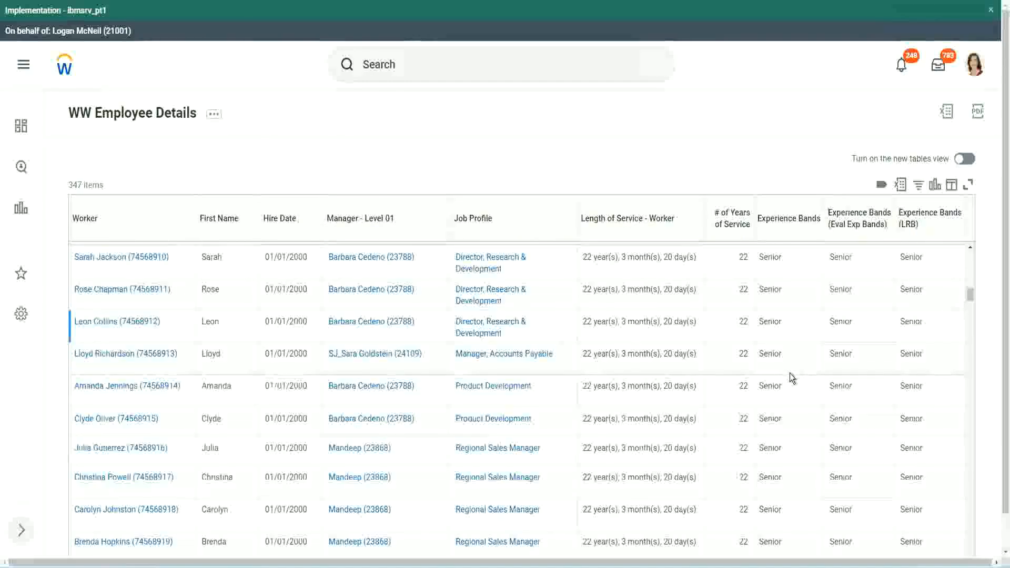